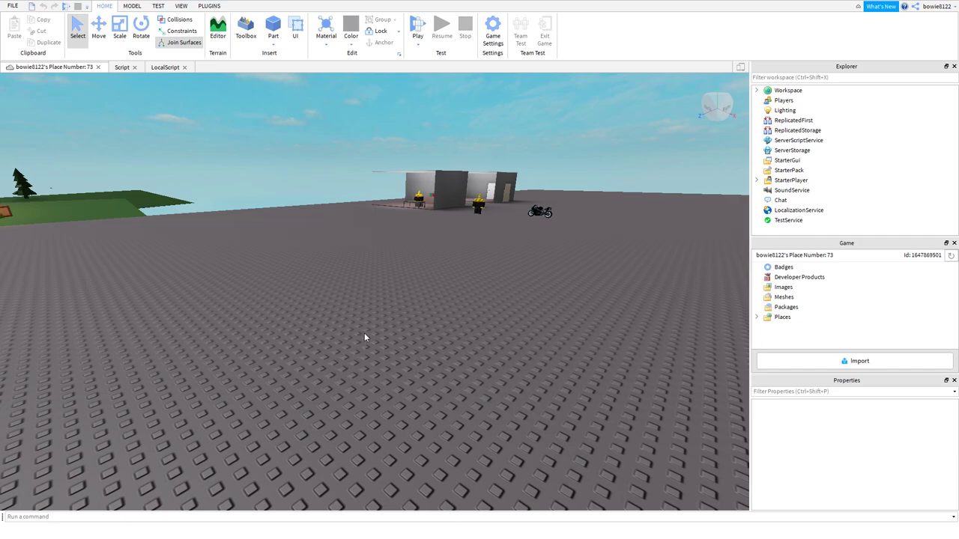
Step: Fly the camera over the scene toward the trees, the building, the avatar and the motorbike
{"action": "key", "text": "a"}
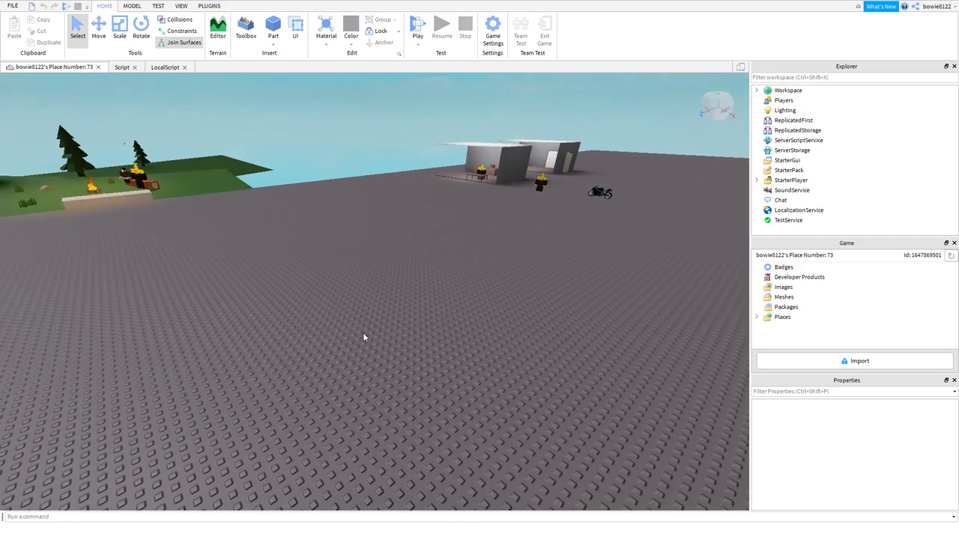
{"action": "key", "text": "a"}
{"action": "key", "text": "a"}
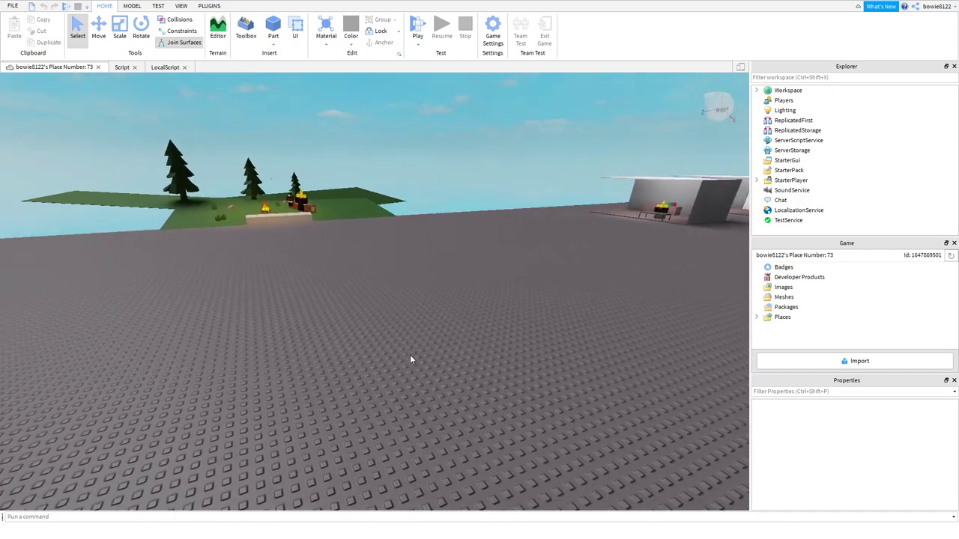
{"action": "key", "text": "a"}
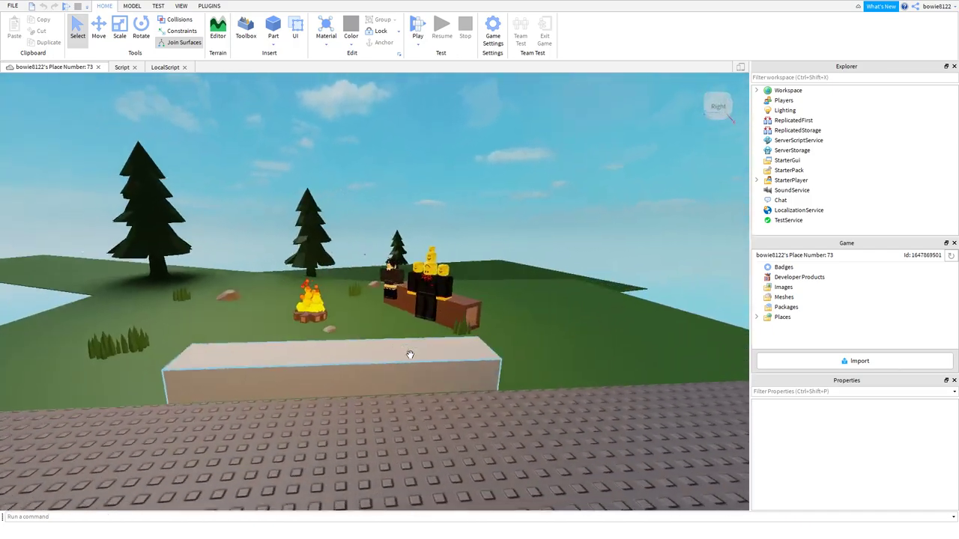
{"action": "right_click_drag", "start_coordinate": [410, 360], "coordinate": [410, 359]}
{"action": "key", "text": "w"}
{"action": "key", "text": "w"}
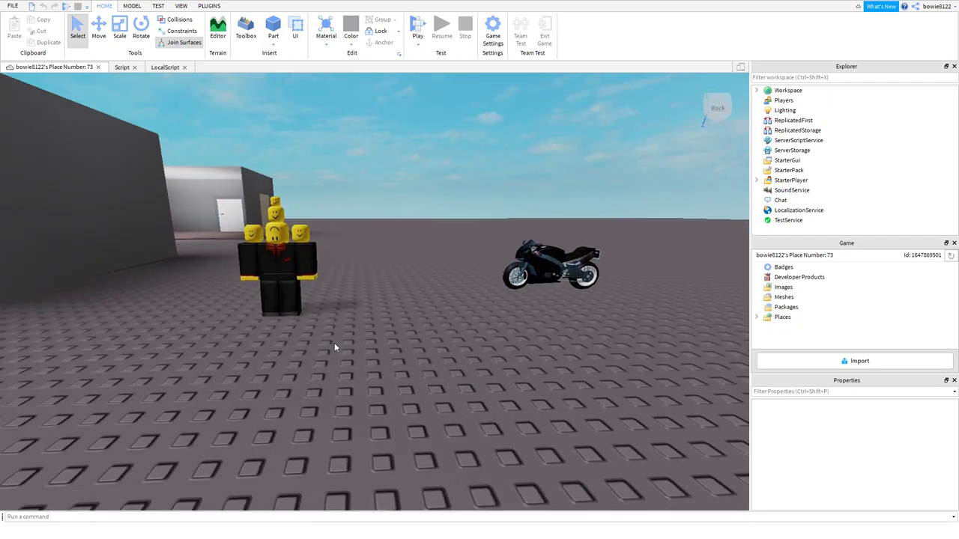
{"action": "key", "text": "s"}
{"action": "right_click_drag", "start_coordinate": [334, 346], "coordinate": [335, 342]}
{"action": "key", "text": "w"}
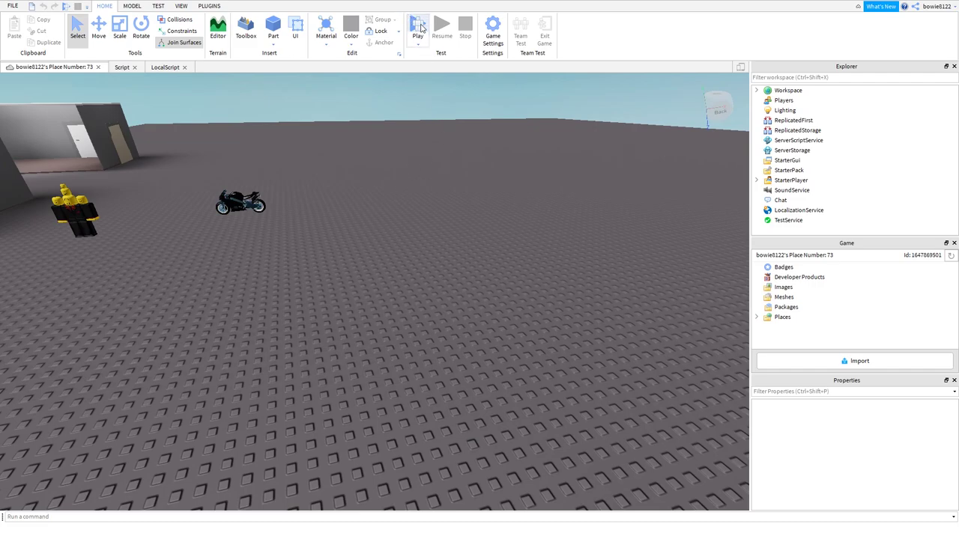
Step: Start a play test and copy the player's avatar model from Workspace in Explorer
{"action": "left_click", "coordinate": [411, 30]}
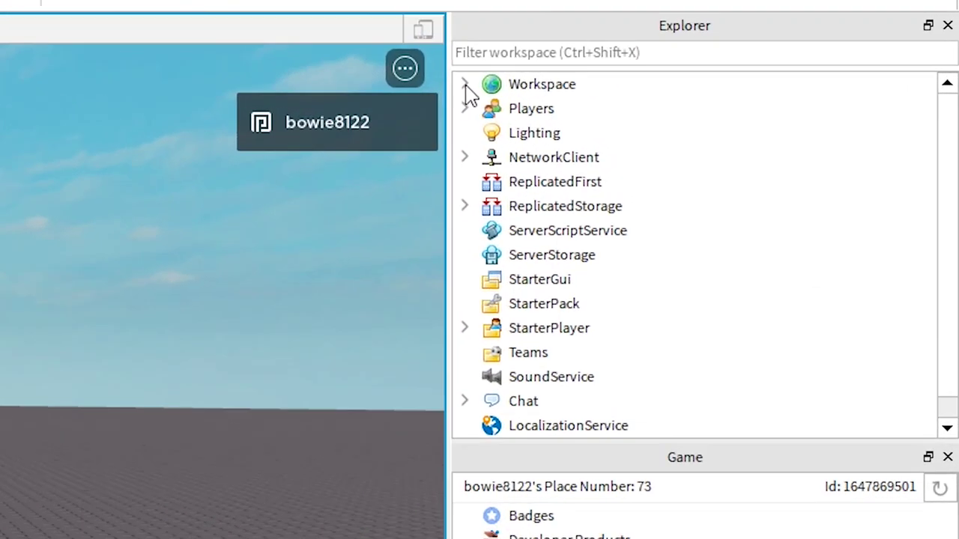
{"action": "left_click", "coordinate": [464, 84]}
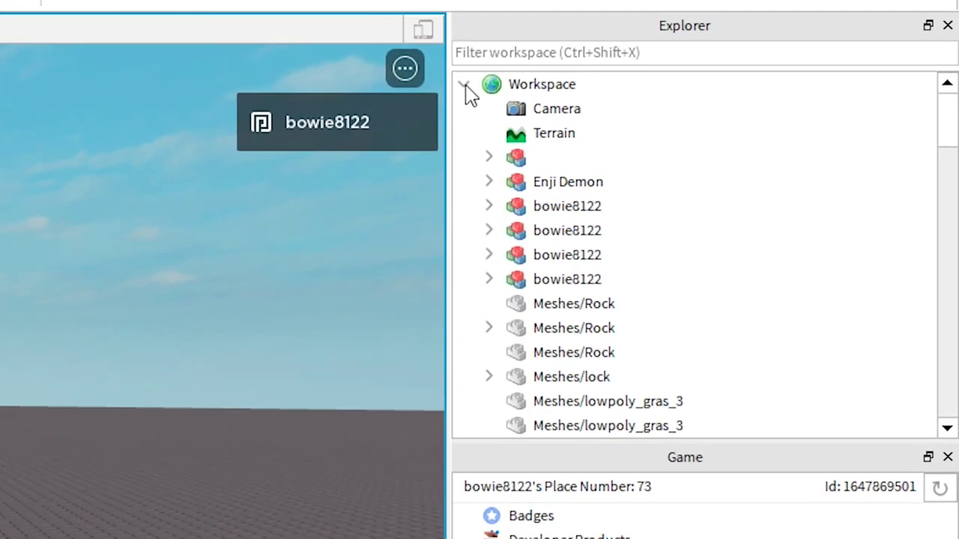
{"action": "left_click", "coordinate": [558, 213]}
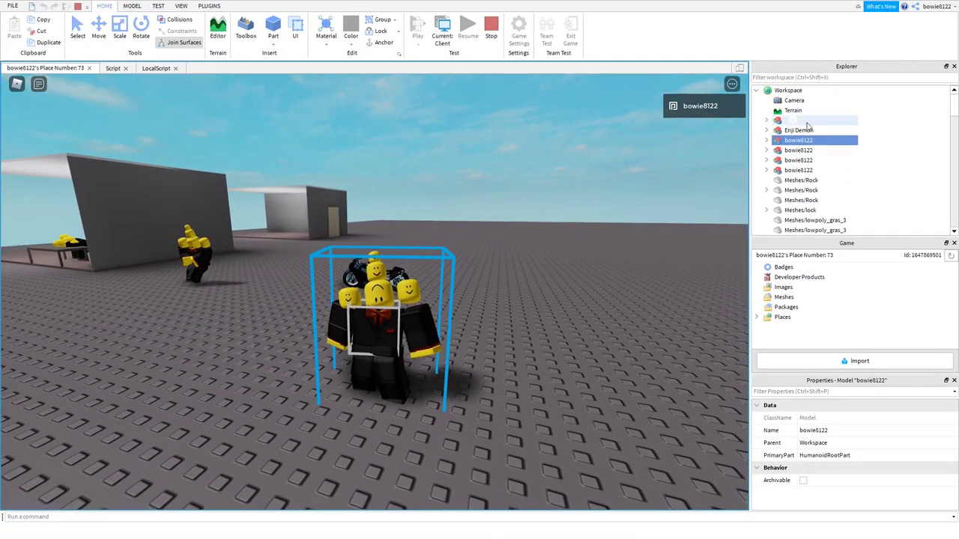
{"action": "right_click", "coordinate": [791, 142]}
{"action": "left_click", "coordinate": [817, 155]}
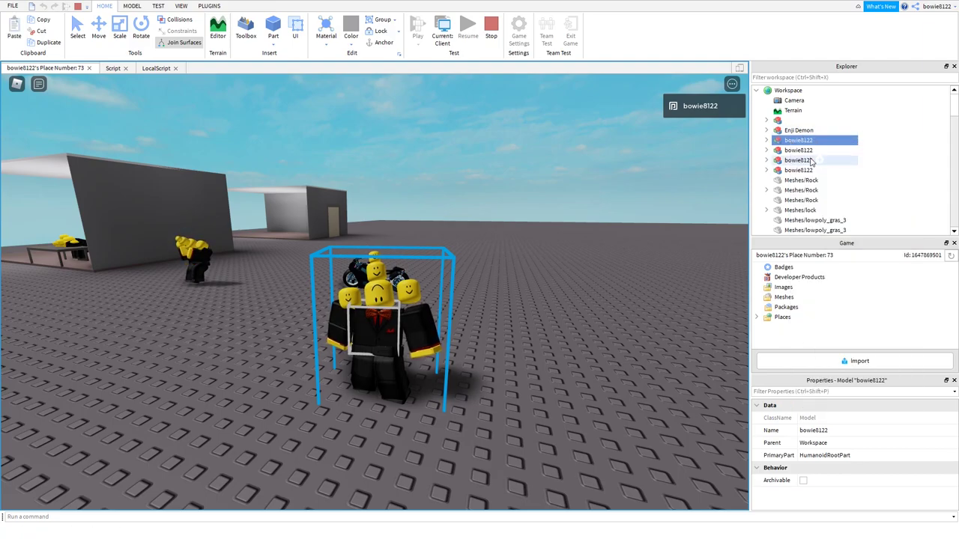
Step: Stop the play test and paste the copied avatar into Workspace
{"action": "left_click", "coordinate": [490, 31]}
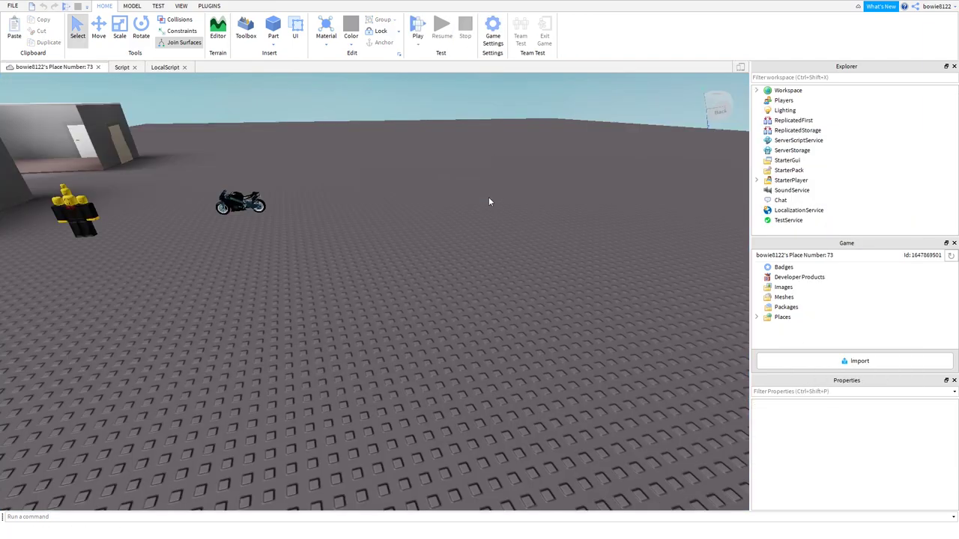
{"action": "right_click", "coordinate": [788, 90]}
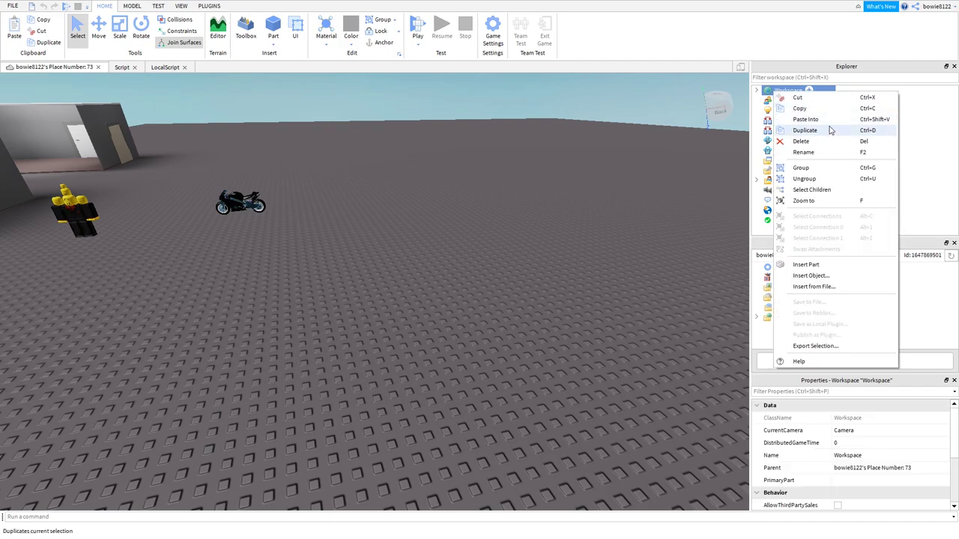
{"action": "left_click", "coordinate": [830, 128]}
Step: Drag the pasted avatar rightward beside the motorbike and select it
{"action": "left_click", "coordinate": [456, 289]}
{"action": "scroll", "coordinate": [468, 298], "scroll_direction": "up", "scroll_amount": 5}
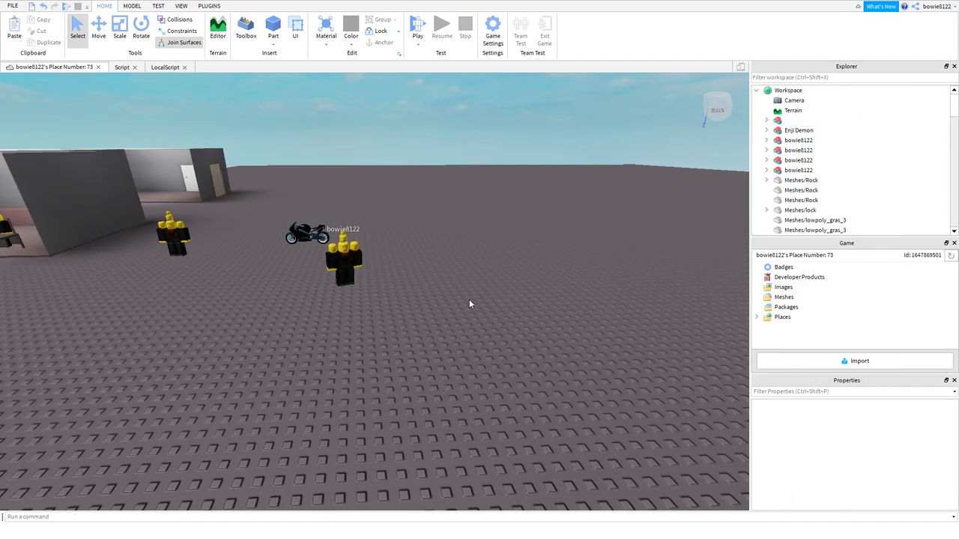
{"action": "left_click_drag", "start_coordinate": [389, 303], "coordinate": [493, 310]}
{"action": "left_click", "coordinate": [512, 386]}
{"action": "scroll", "coordinate": [511, 387], "scroll_direction": "up", "scroll_amount": 4}
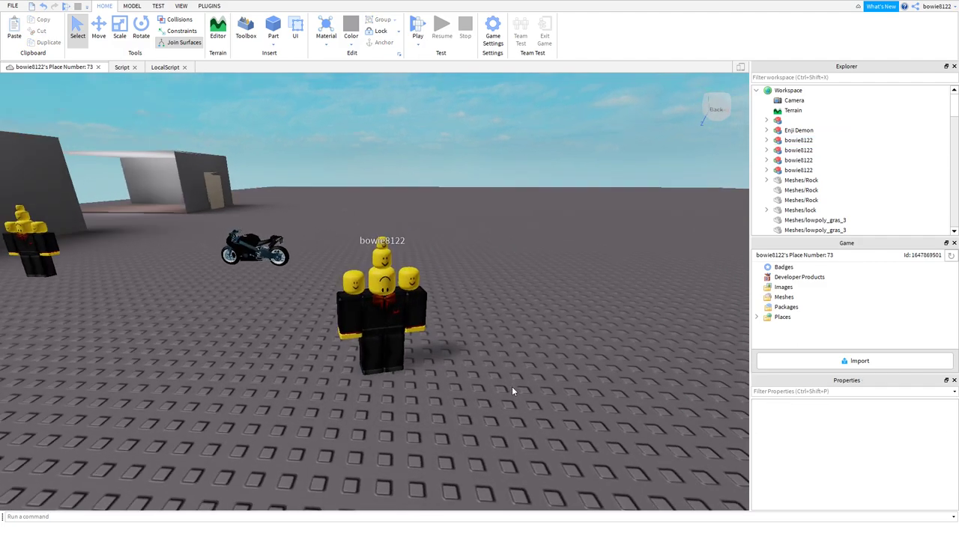
{"action": "scroll", "coordinate": [511, 387], "scroll_direction": "down", "scroll_amount": 2}
{"action": "scroll", "coordinate": [512, 386], "scroll_direction": "up", "scroll_amount": 2}
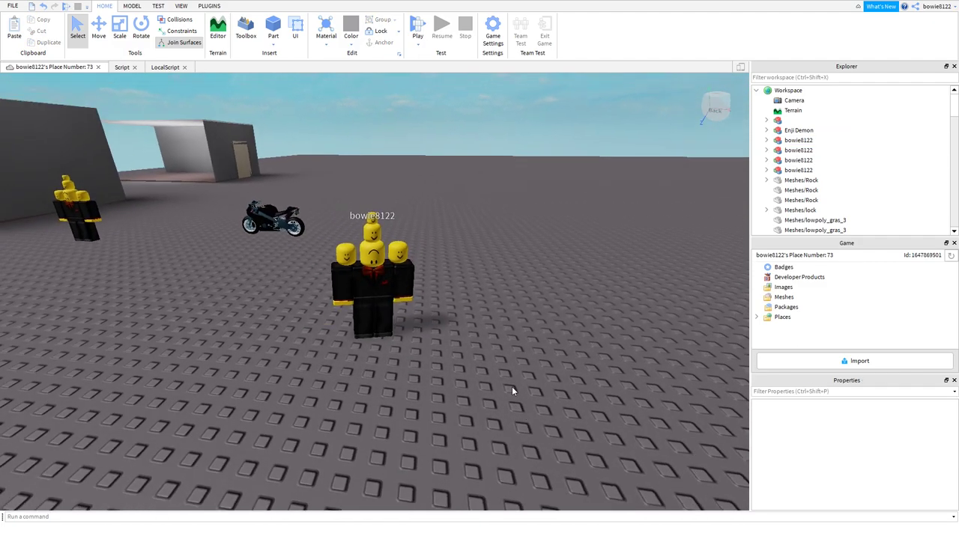
{"action": "scroll", "coordinate": [511, 386], "scroll_direction": "down", "scroll_amount": 1}
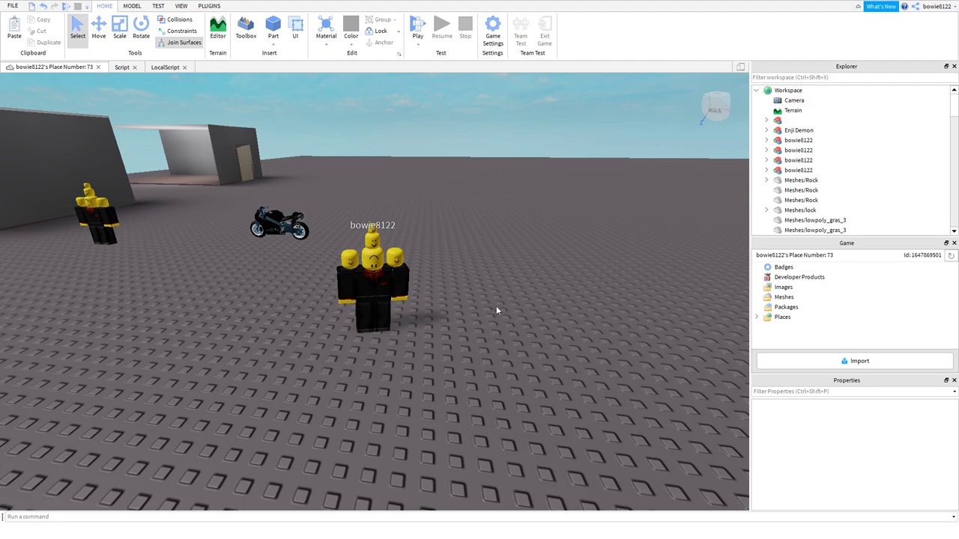
{"action": "left_click", "coordinate": [405, 314]}
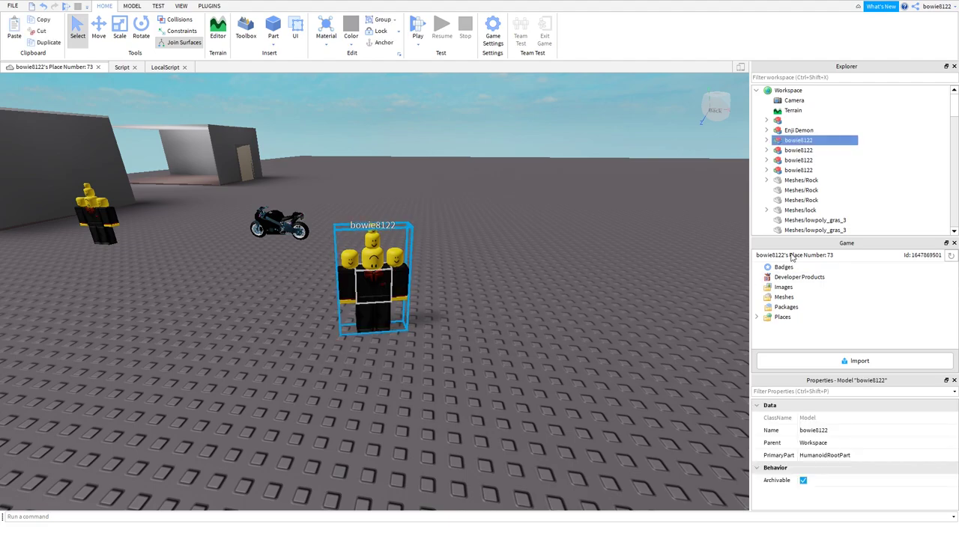
Step: Export the selected avatar model under the file name Bowie_Model
{"action": "right_click", "coordinate": [794, 142]}
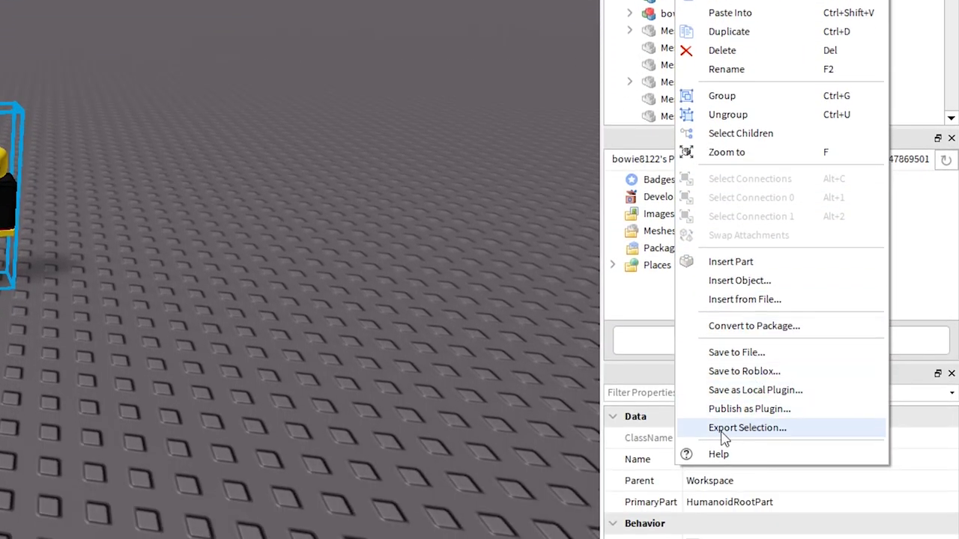
{"action": "left_click", "coordinate": [754, 431]}
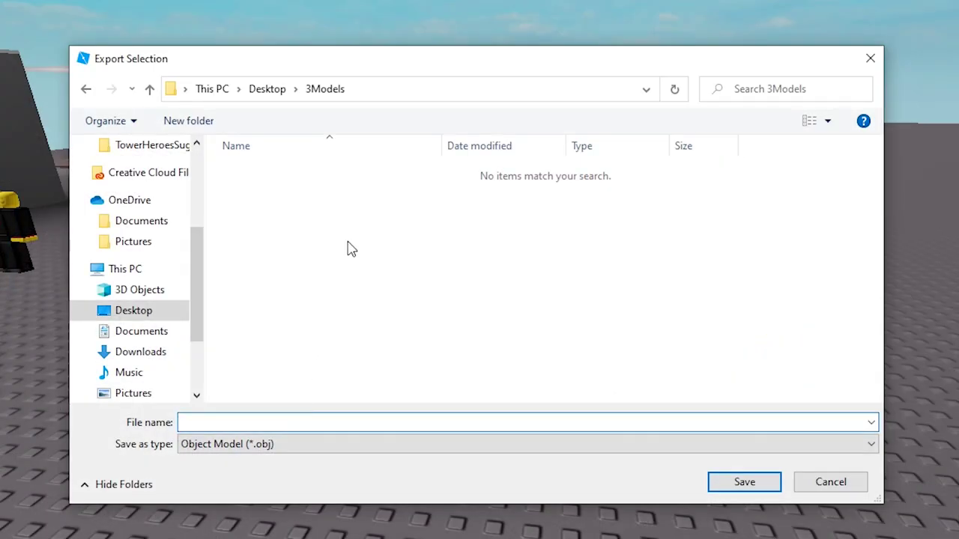
{"action": "left_click_drag", "start_coordinate": [379, 65], "coordinate": [409, 76]}
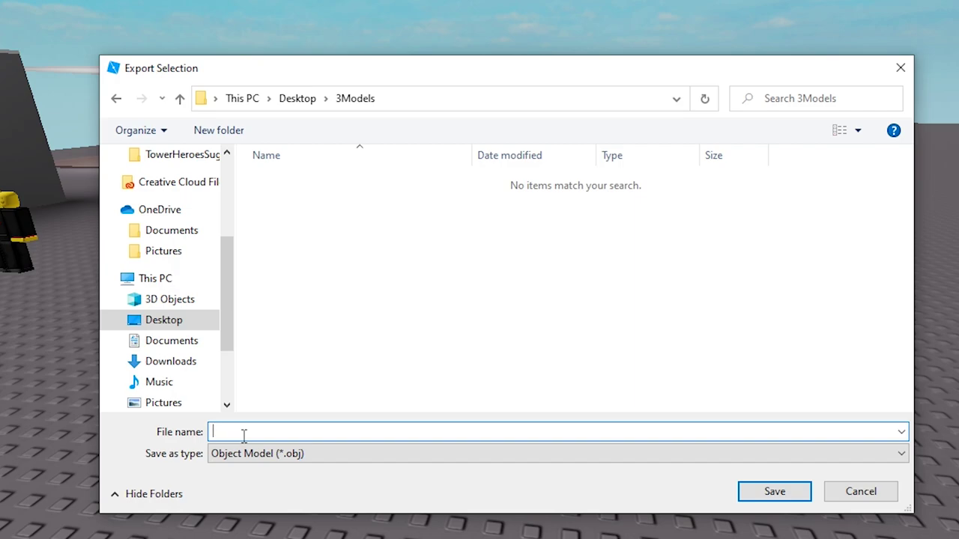
{"action": "type", "text": "Bowie_Model"}
Step: Save Bowie_Model as OBJ, then inspect its MTL and OBJ files in the 3Models folder
{"action": "left_click", "coordinate": [775, 491]}
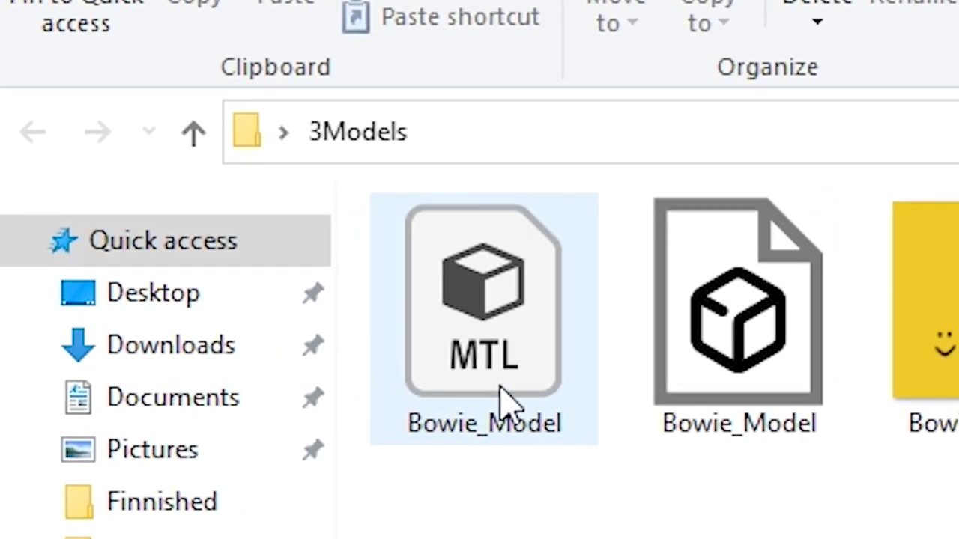
{"action": "left_click", "coordinate": [269, 179]}
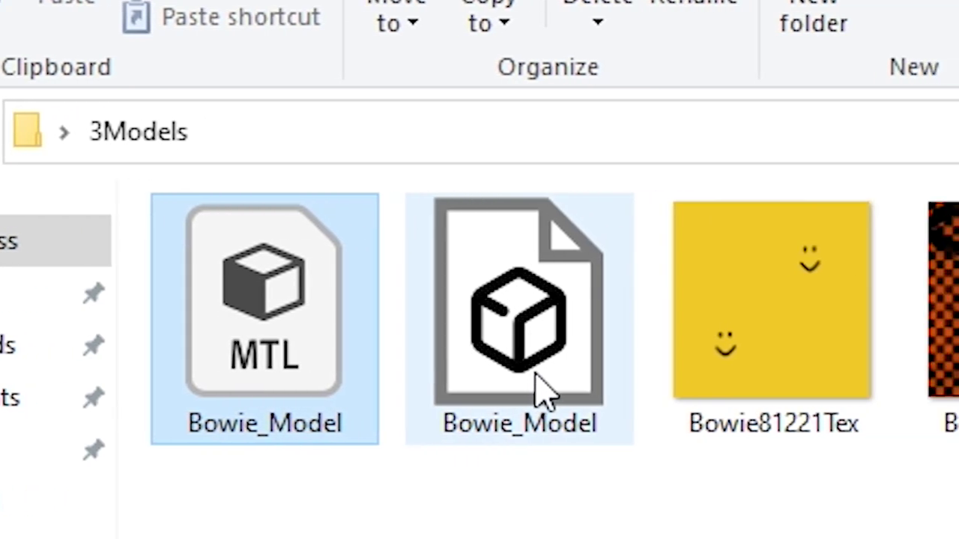
{"action": "left_click", "coordinate": [761, 393]}
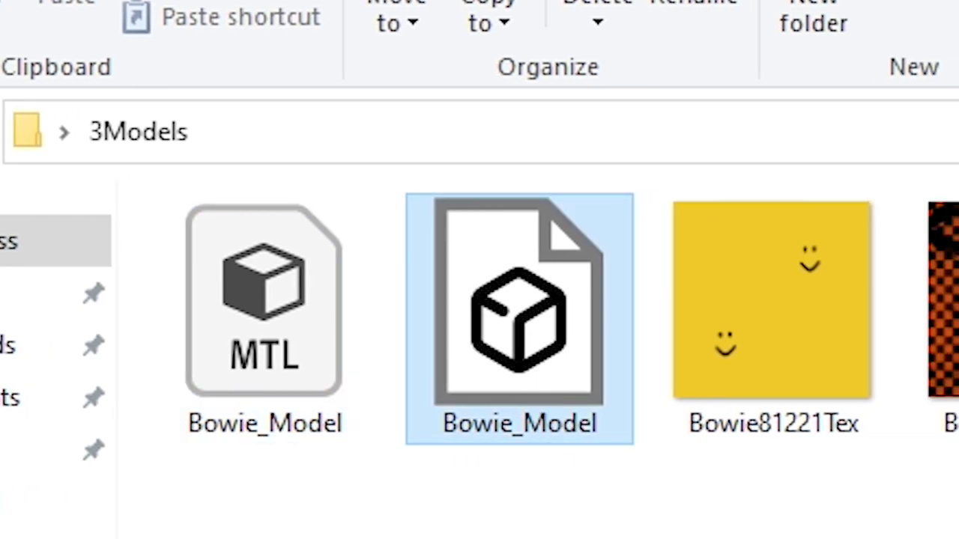
{"action": "left_click_drag", "start_coordinate": [752, 531], "coordinate": [816, 538]}
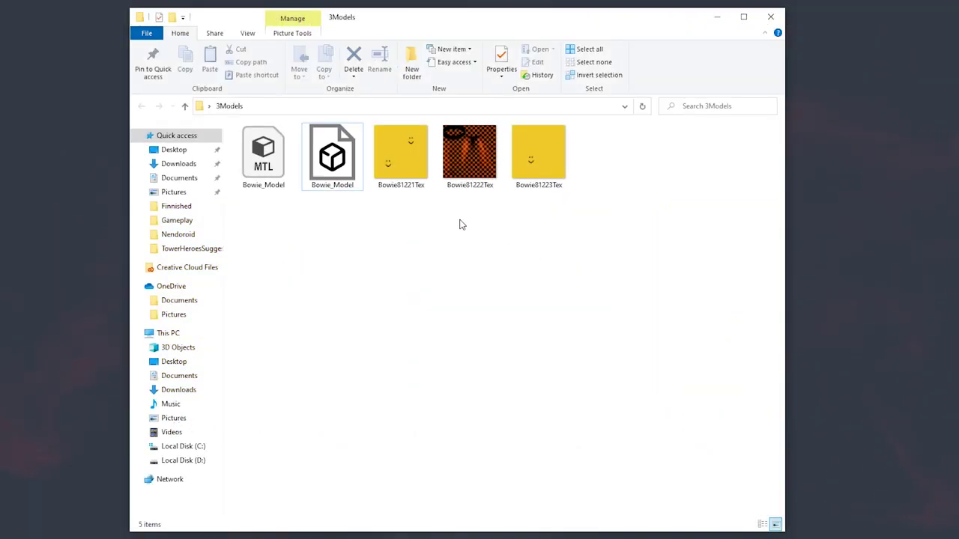
{"action": "left_click_drag", "start_coordinate": [396, 227], "coordinate": [495, 253]}
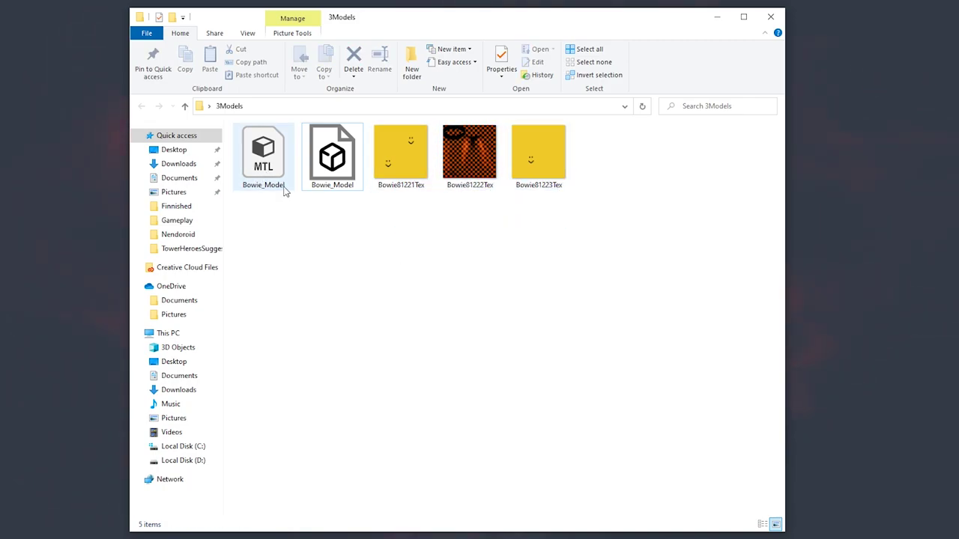
{"action": "left_click_drag", "start_coordinate": [339, 161], "coordinate": [325, 247]}
{"action": "left_click", "coordinate": [325, 246]}
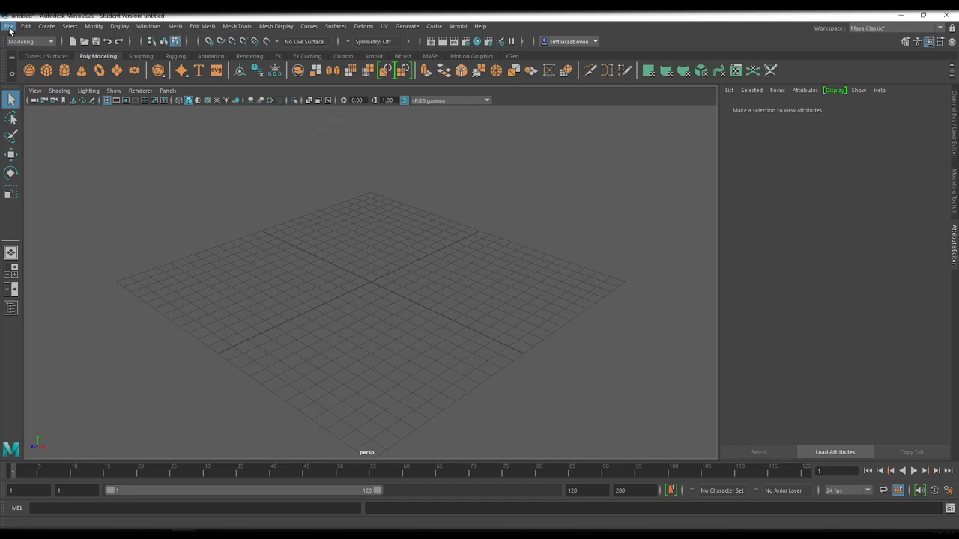
Step: Import Bowie_Model.obj from the 3Models folder into the Maya scene
{"action": "left_click", "coordinate": [9, 27]}
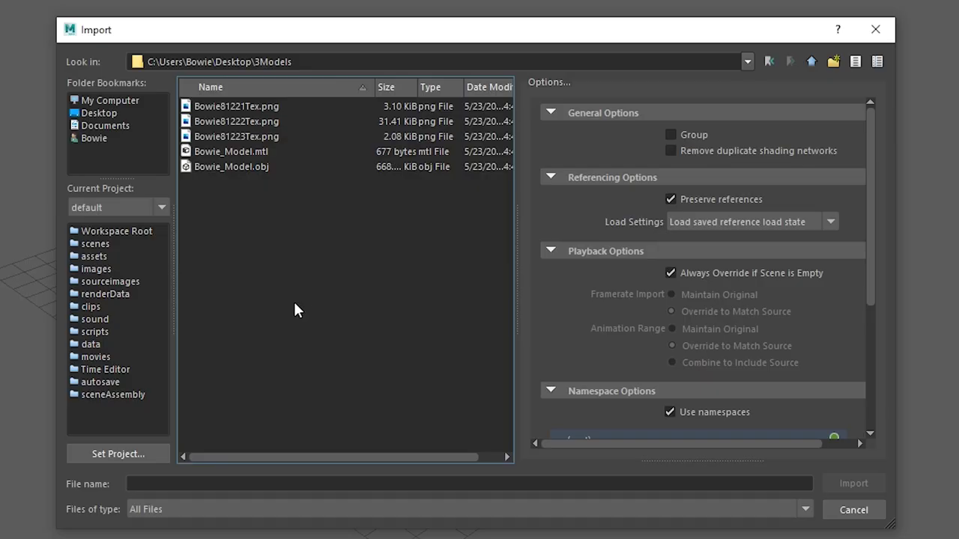
{"action": "left_click", "coordinate": [220, 167]}
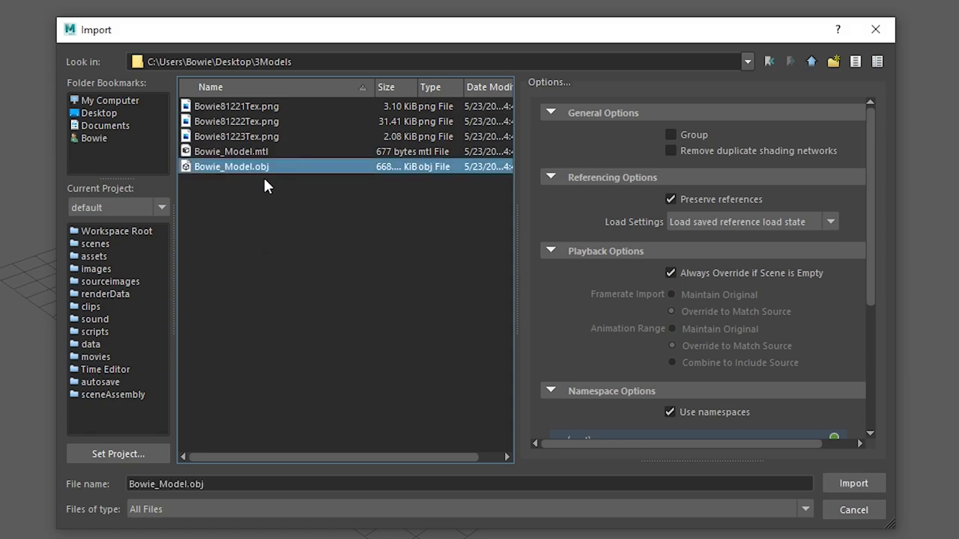
{"action": "left_click", "coordinate": [855, 485]}
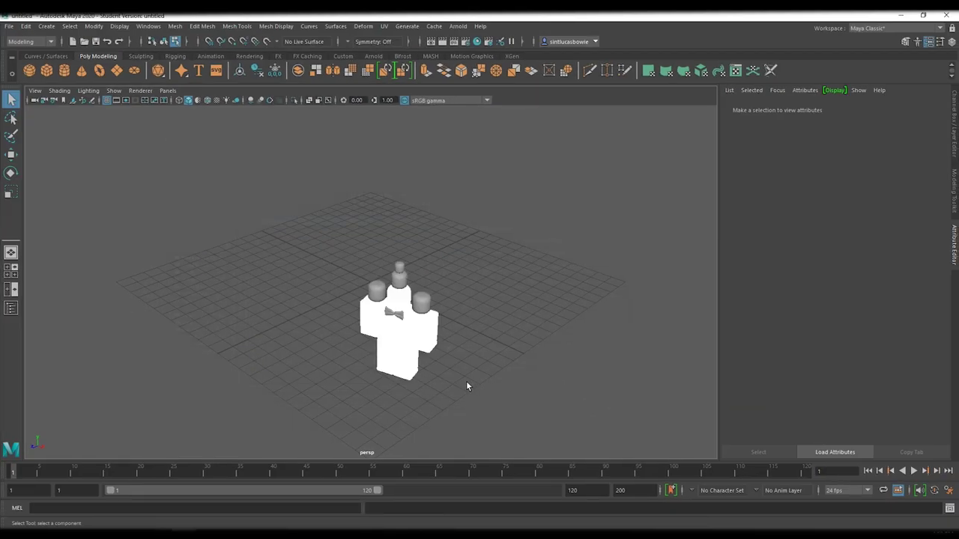
Step: Frame the avatar, select the shoulder meshes, then marquee-select the whole character
{"action": "mouse_move", "coordinate": [469, 383]}
{"action": "left_mouse_down", "text": "alt"}
{"action": "mouse_move", "coordinate": [492, 368]}
{"action": "mouse_move", "coordinate": [477, 380]}
{"action": "left_mouse_up", "text": "alt"}
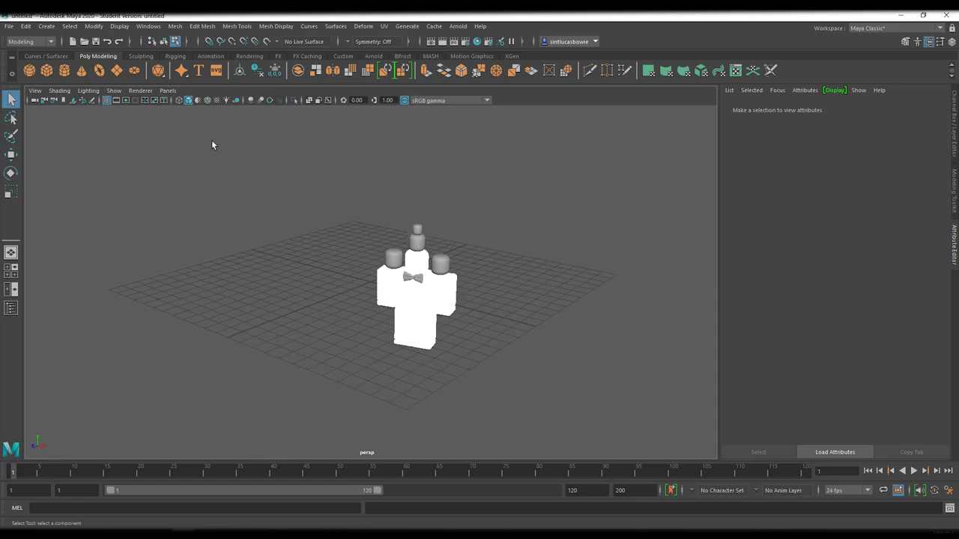
{"action": "key", "text": "f"}
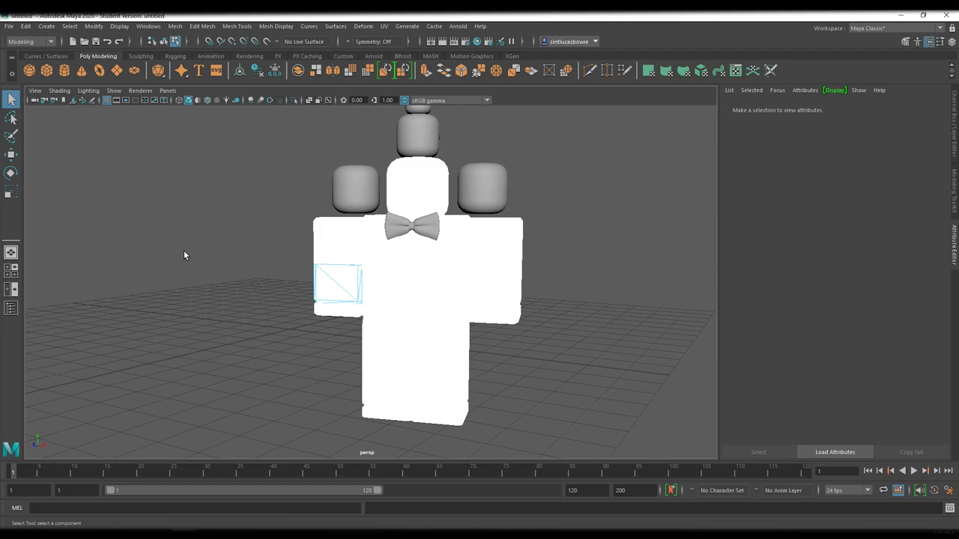
{"action": "left_click", "coordinate": [360, 186]}
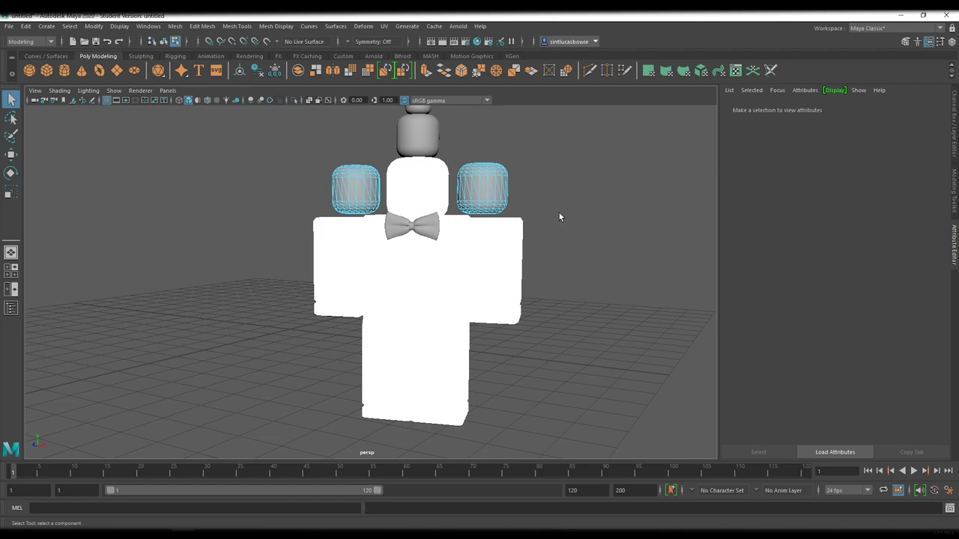
{"action": "left_click_drag", "start_coordinate": [558, 213], "coordinate": [564, 205], "text": "alt"}
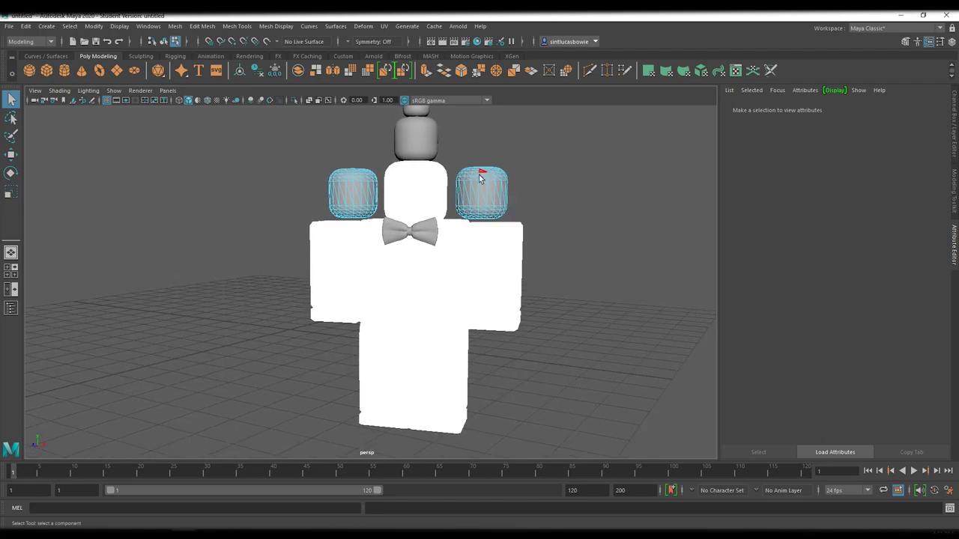
{"action": "key", "text": "w"}
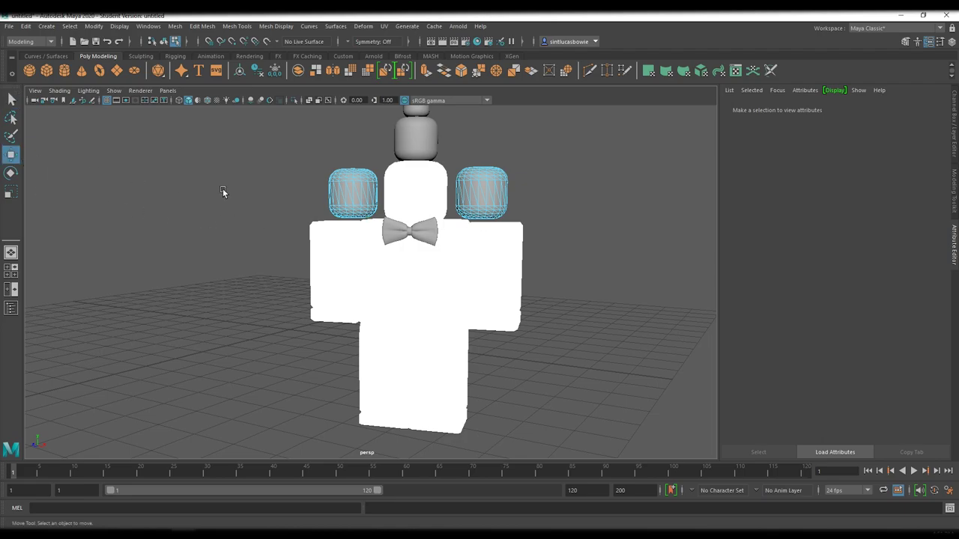
{"action": "left_click", "coordinate": [11, 99]}
{"action": "key", "text": "w"}
{"action": "left_click_drag", "start_coordinate": [539, 149], "coordinate": [189, 262]}
{"action": "left_click", "coordinate": [290, 279]}
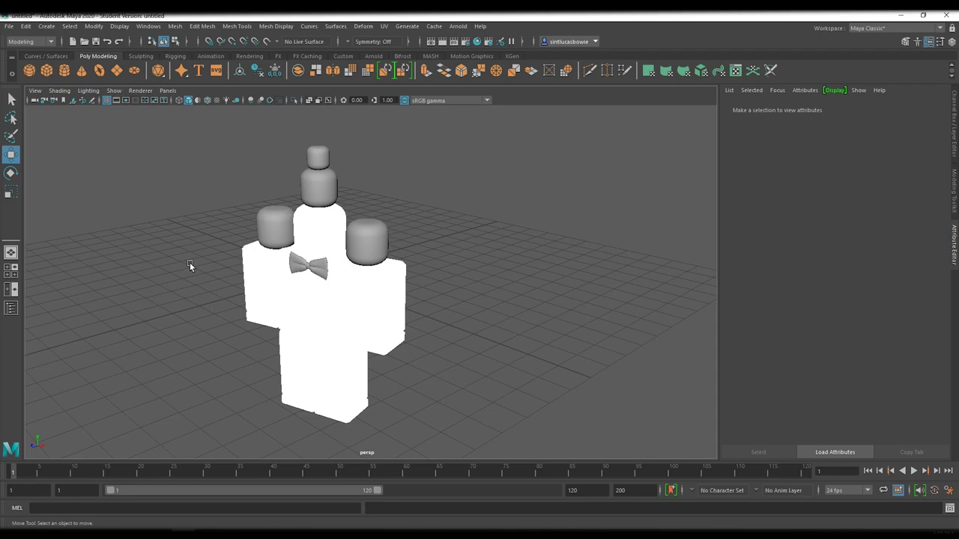
{"action": "key", "text": "q"}
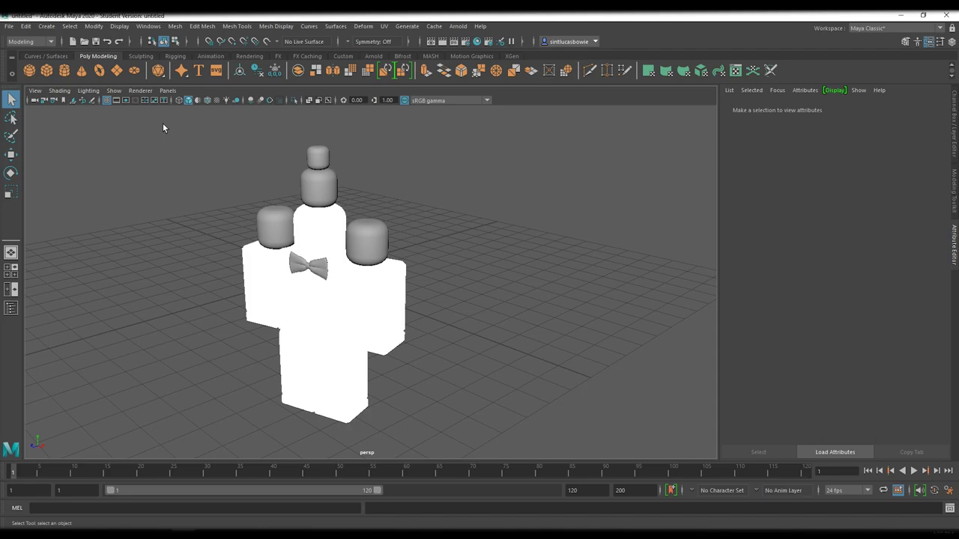
Step: Select all avatar parts, combine them with Mesh > Combine, and select the merged mesh
{"action": "left_click_drag", "start_coordinate": [163, 125], "coordinate": [474, 436]}
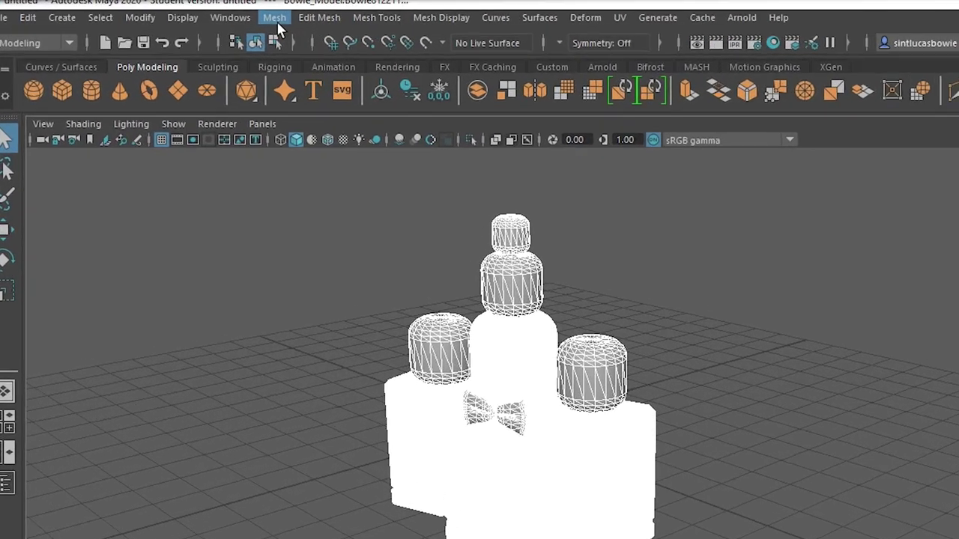
{"action": "left_click", "coordinate": [176, 26]}
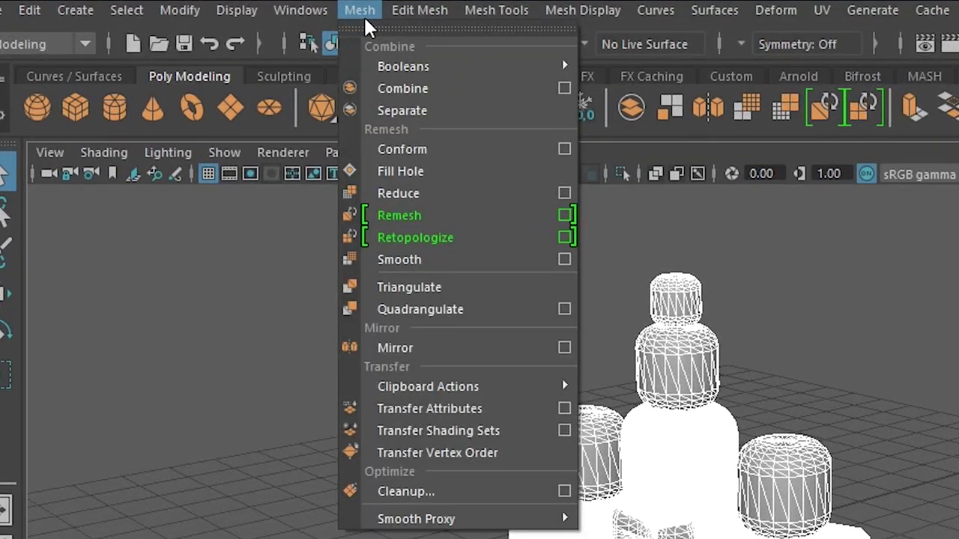
{"action": "left_click", "coordinate": [386, 88]}
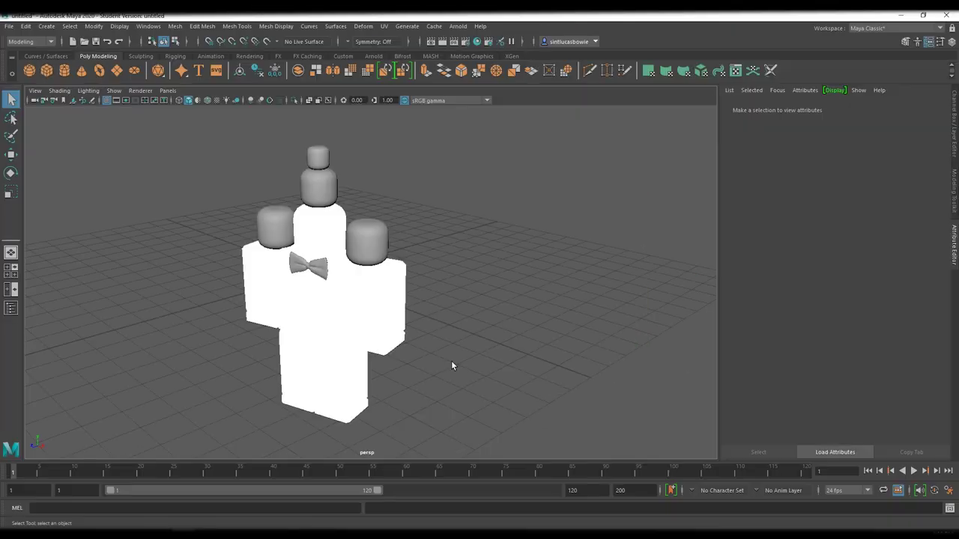
{"action": "left_click", "coordinate": [349, 394]}
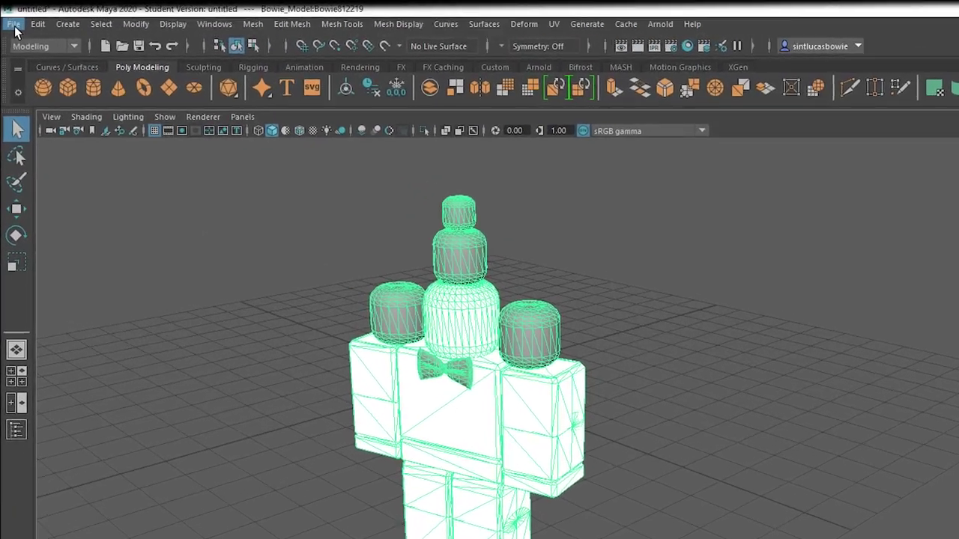
Step: Export All from Maya as Bowie_Model_Print using the OBJexport file type
{"action": "left_click", "coordinate": [8, 26]}
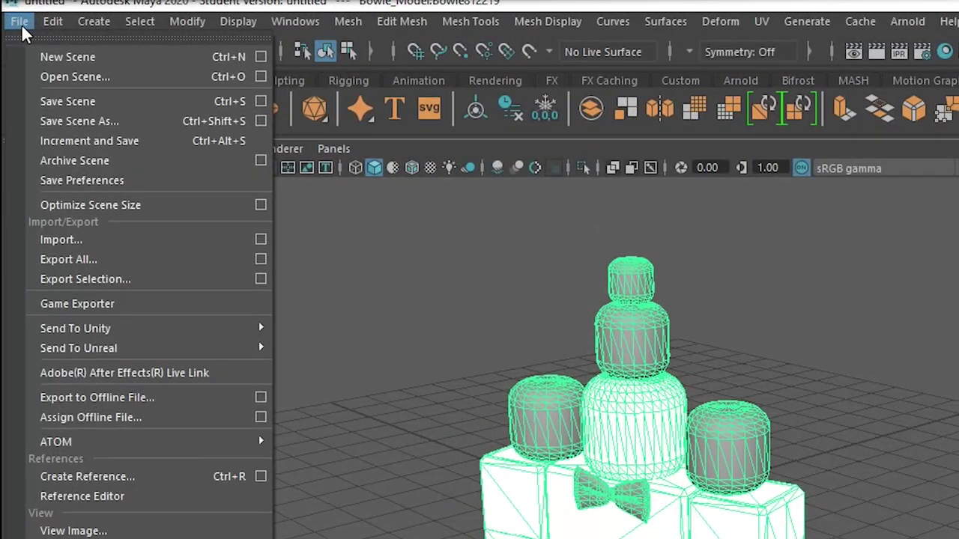
{"action": "left_click", "coordinate": [111, 260]}
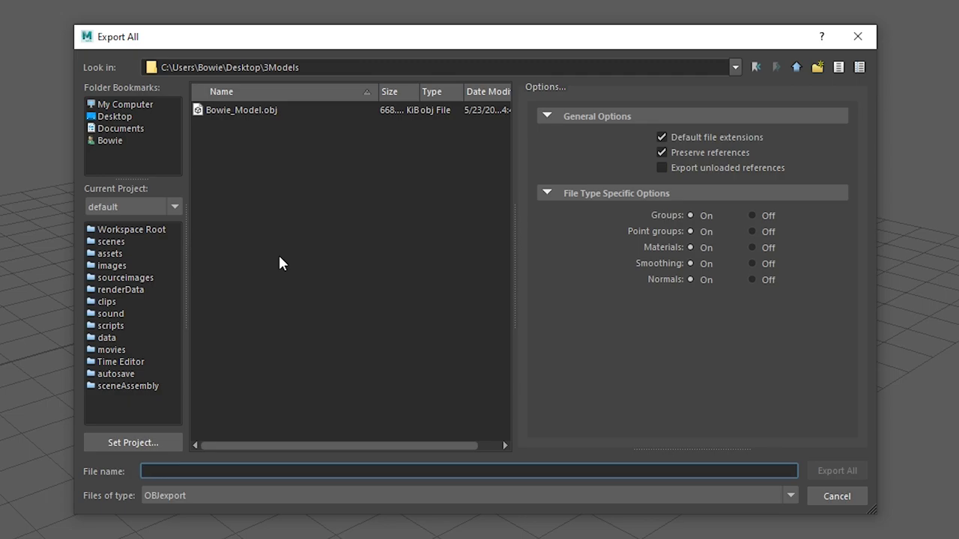
{"action": "type", "text": "Bowie"}
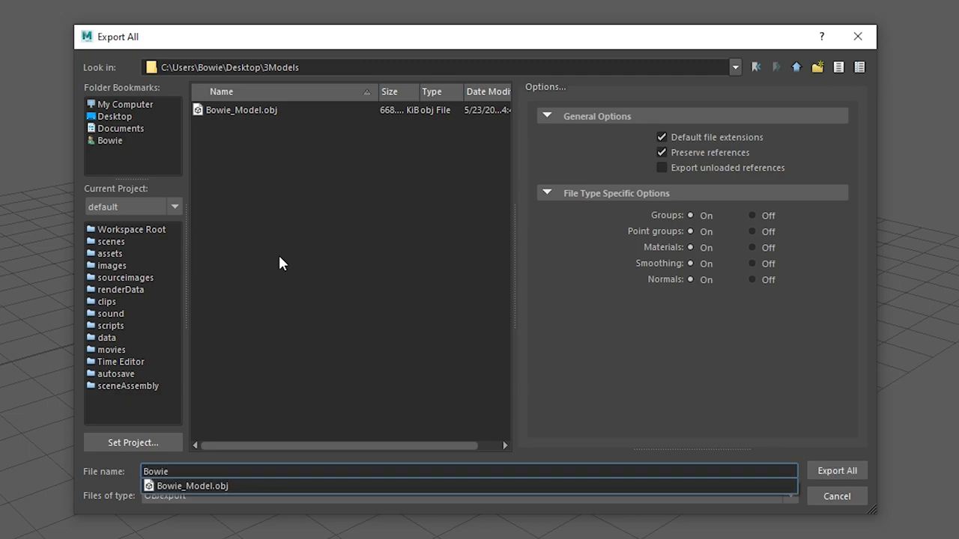
{"action": "type", "text": "_Model"}
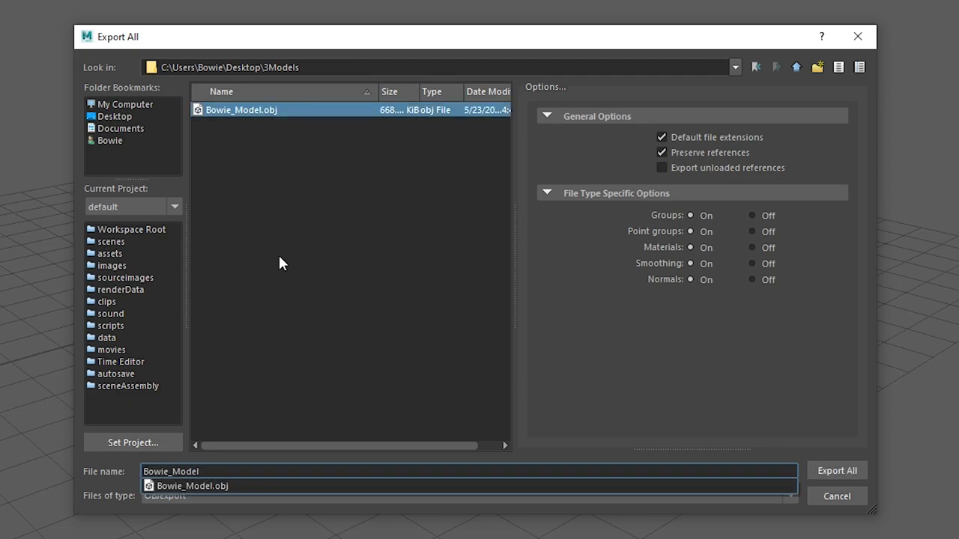
{"action": "type", "text": "_Print"}
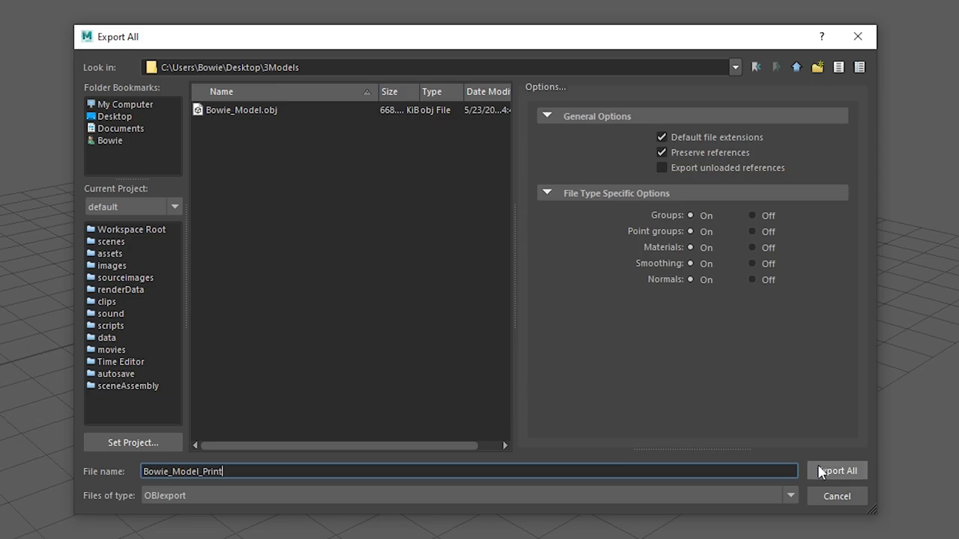
{"action": "left_click", "coordinate": [820, 471]}
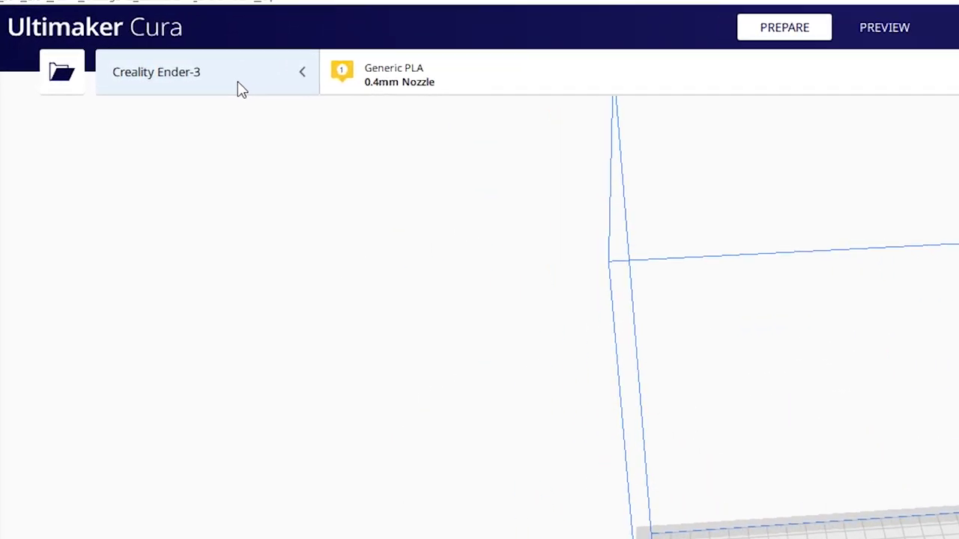
Step: Review the preset printers and keep Creality Ender-3 selected
{"action": "left_click", "coordinate": [120, 74]}
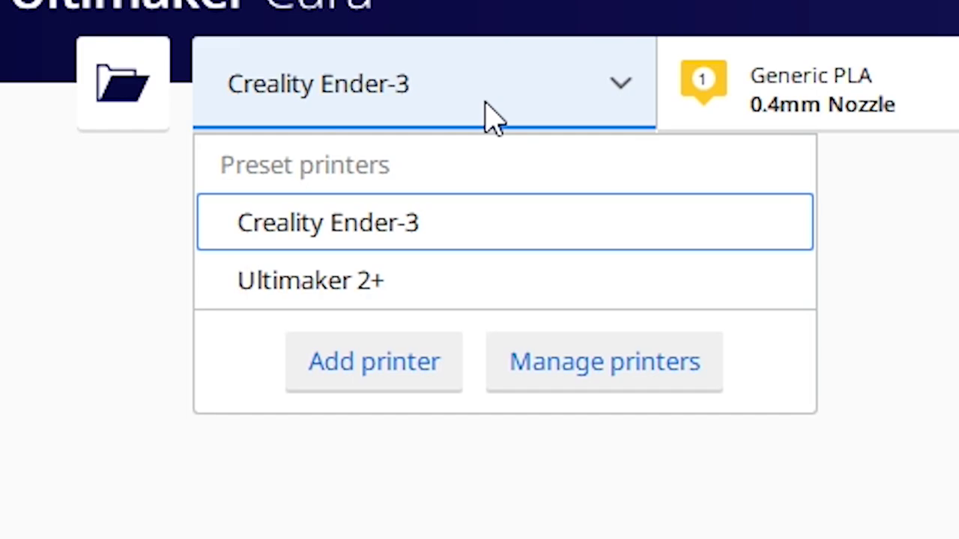
{"action": "left_click", "coordinate": [490, 119]}
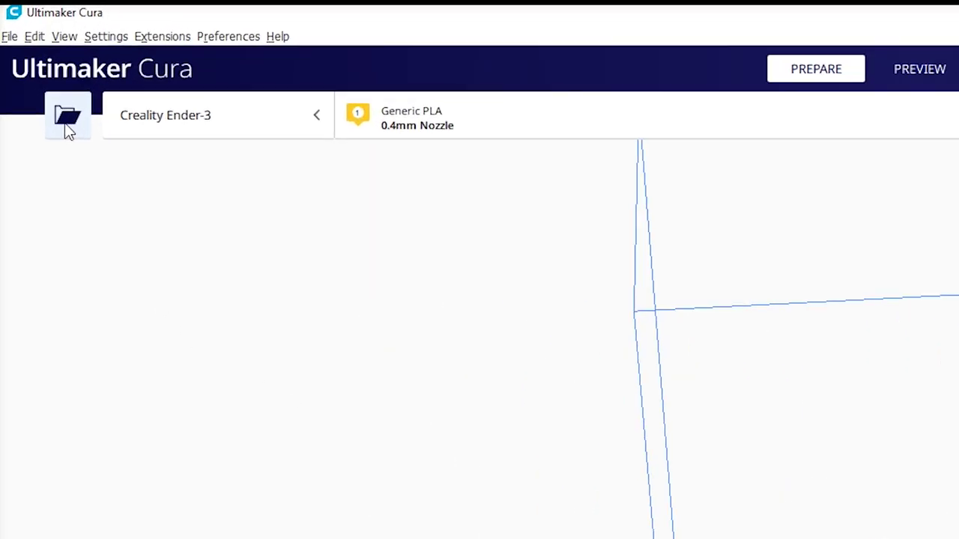
Step: Load Bowie_Model_Print.obj from the 3Models folder onto the build plate
{"action": "left_click", "coordinate": [69, 131]}
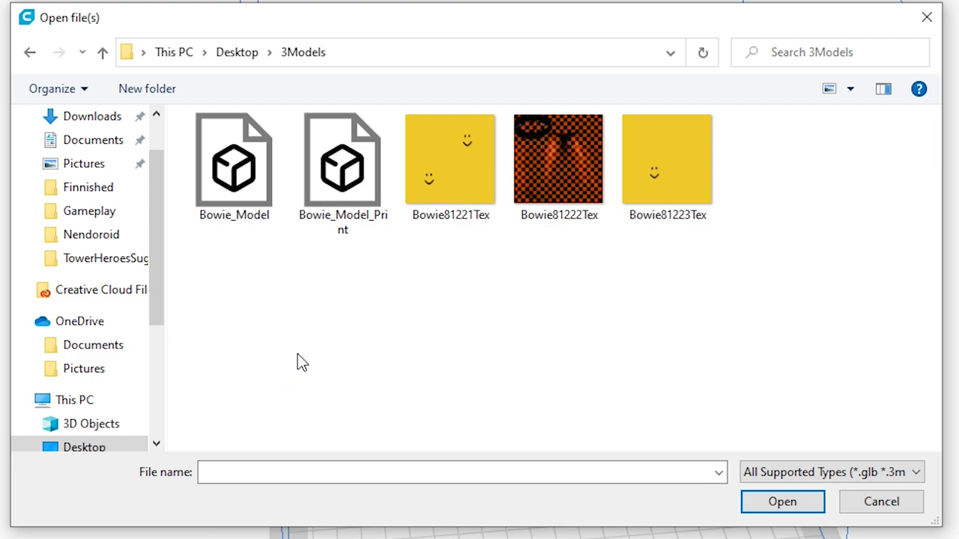
{"action": "left_click", "coordinate": [327, 203]}
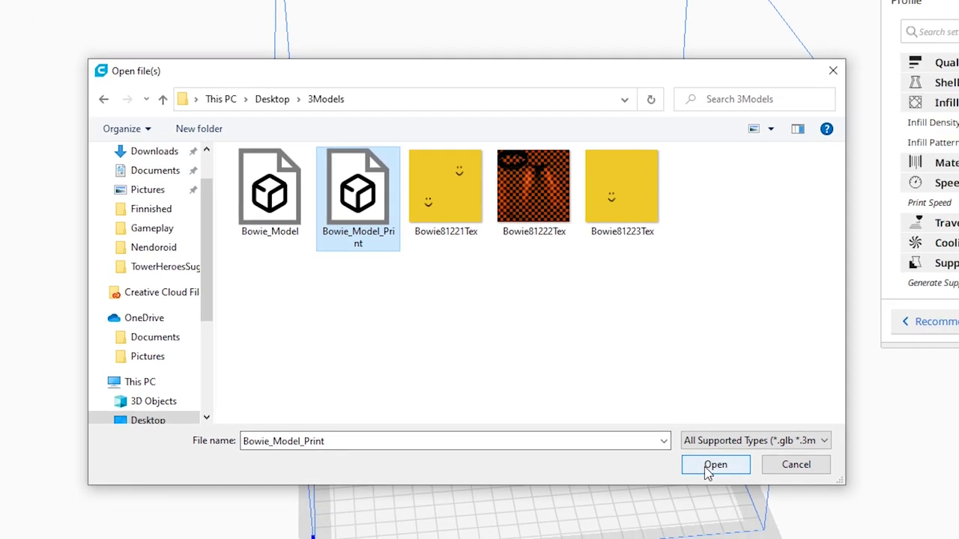
{"action": "left_click", "coordinate": [782, 501]}
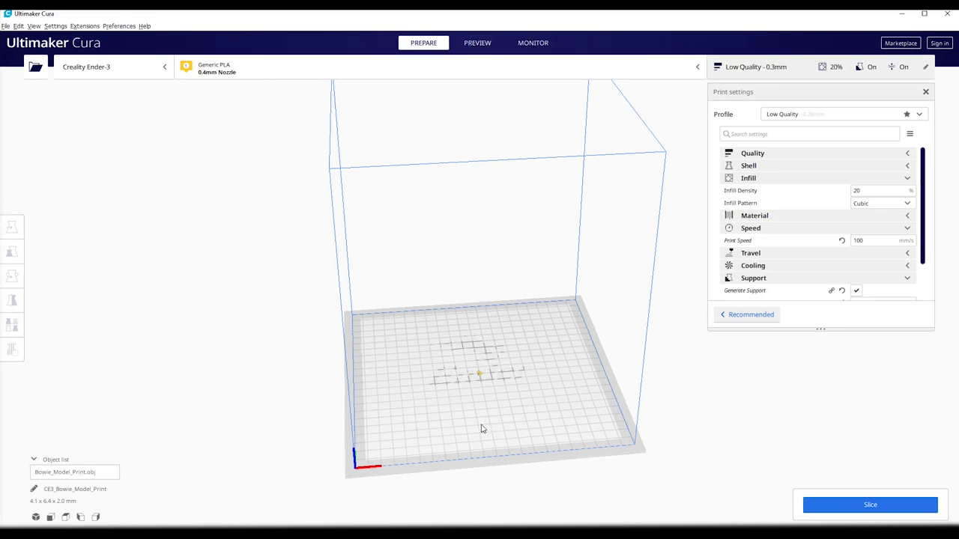
Step: Select the avatar and rotate it 15° on the build plate
{"action": "right_click_drag", "start_coordinate": [484, 426], "coordinate": [499, 418]}
{"action": "left_click", "coordinate": [480, 376]}
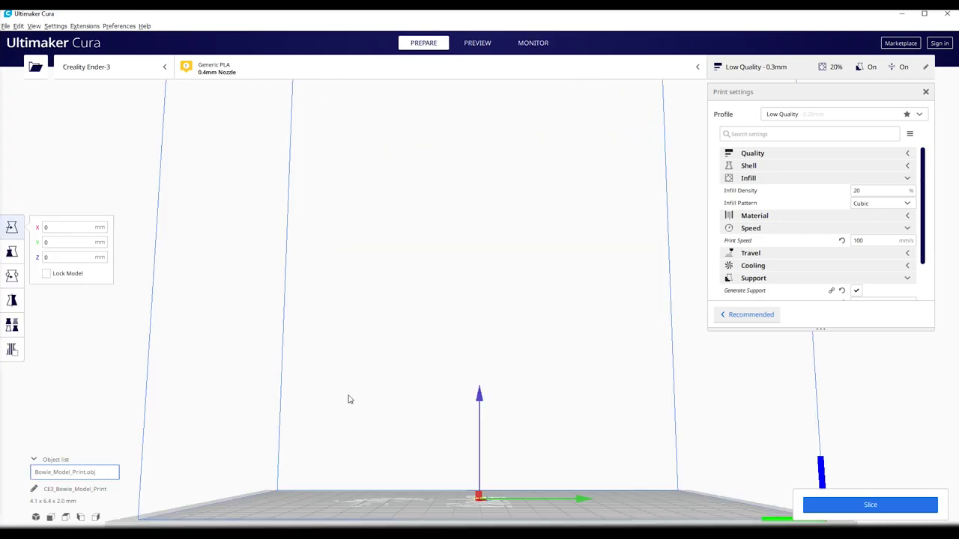
{"action": "left_click", "coordinate": [12, 276]}
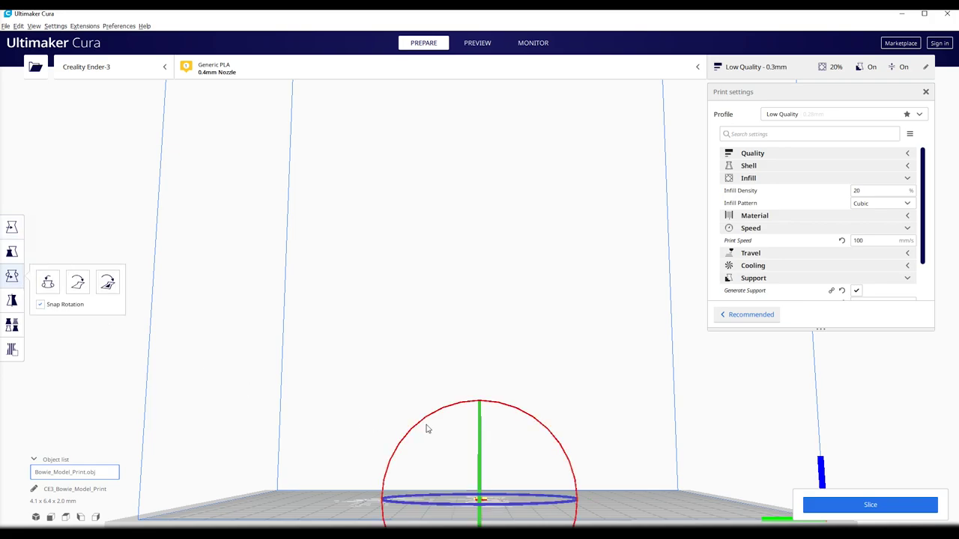
{"action": "left_click_drag", "start_coordinate": [428, 428], "coordinate": [522, 420]}
Step: Scale the avatar uniformly to about 3450%, roughly 139 x 70 x 218 mm
{"action": "key", "text": "s"}
{"action": "scroll", "coordinate": [430, 368], "scroll_direction": "down", "scroll_amount": 3}
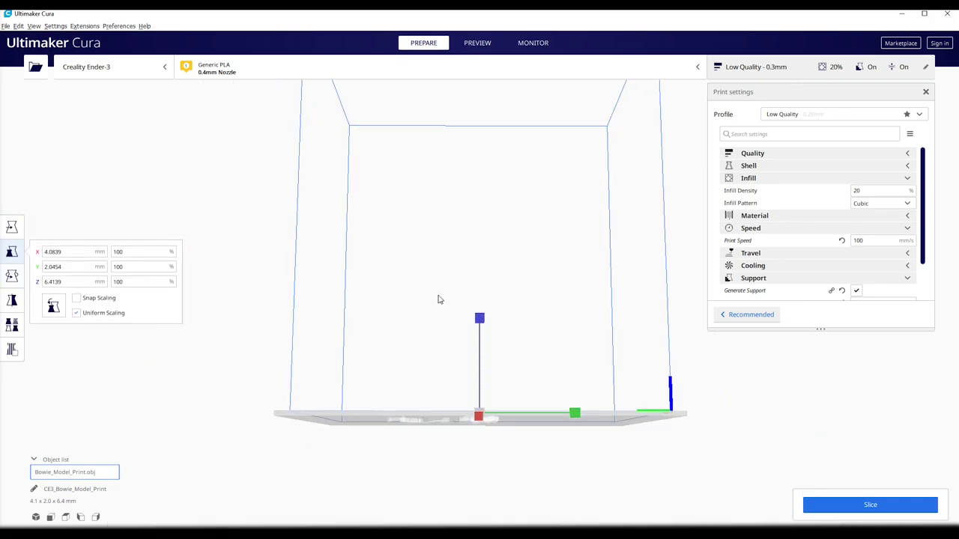
{"action": "right_click_drag", "start_coordinate": [439, 300], "coordinate": [439, 320]}
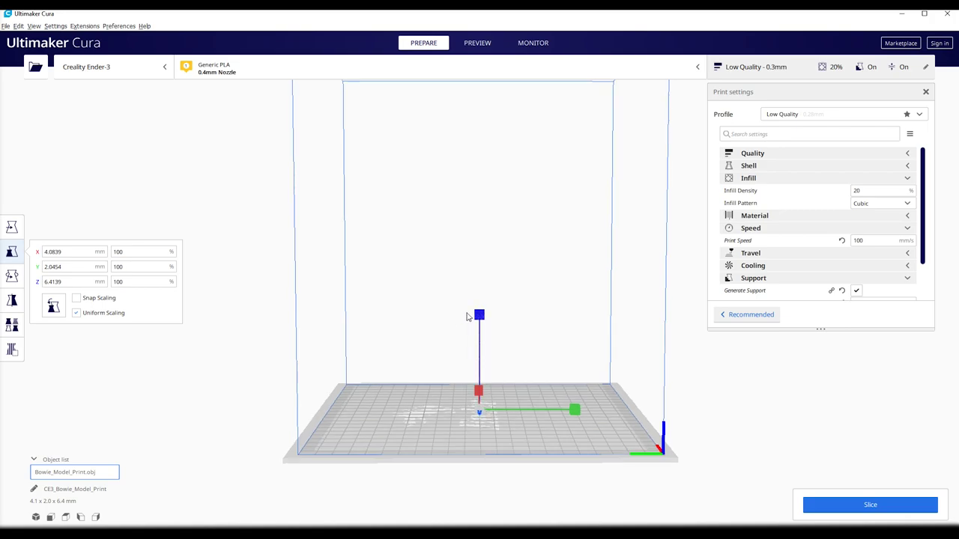
{"action": "left_click_drag", "start_coordinate": [480, 315], "coordinate": [474, 263]}
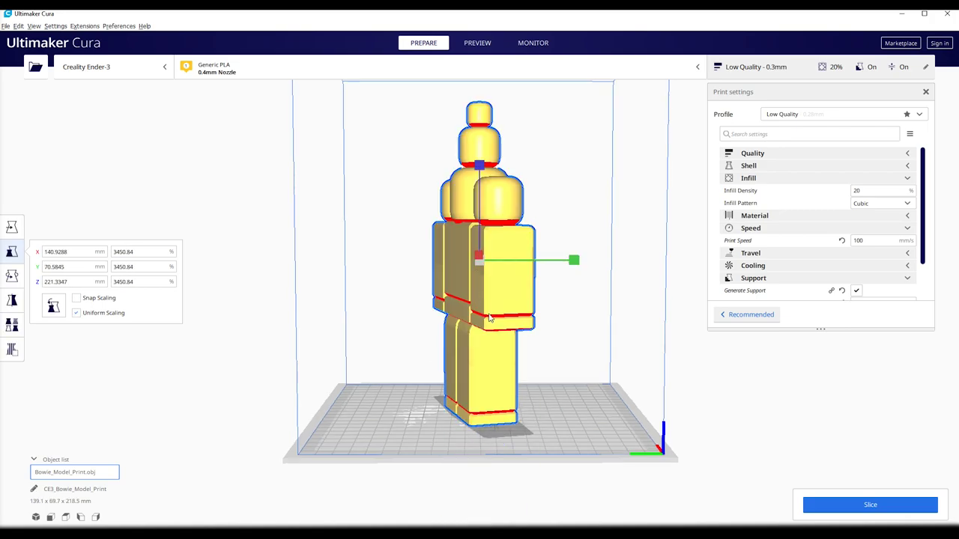
Step: Zoom and orbit around the enlarged avatar to inspect it, then select it with Ctrl+A
{"action": "left_click", "coordinate": [558, 362]}
{"action": "right_click_drag", "start_coordinate": [559, 362], "coordinate": [290, 454]}
{"action": "scroll", "coordinate": [289, 453], "scroll_direction": "up", "scroll_amount": 5}
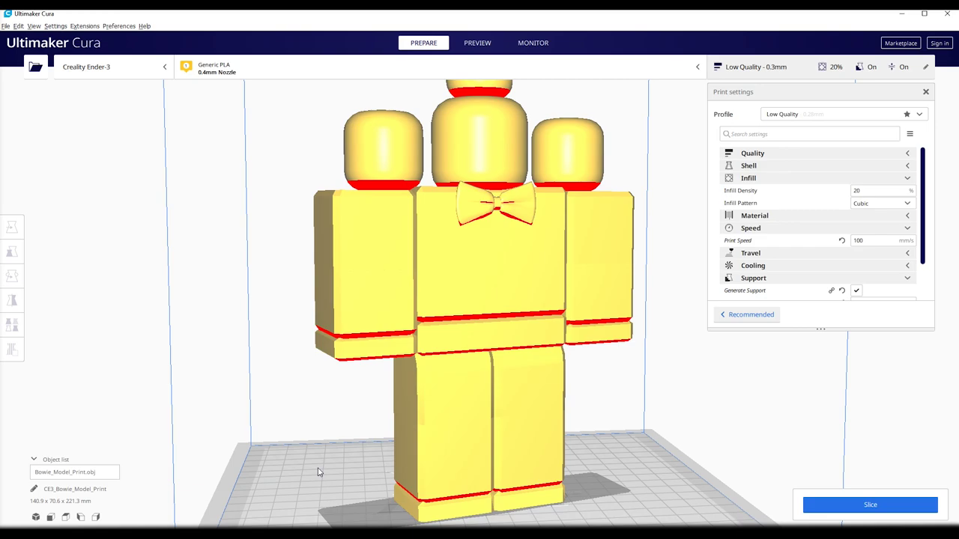
{"action": "scroll", "coordinate": [320, 472], "scroll_direction": "up", "scroll_amount": 8}
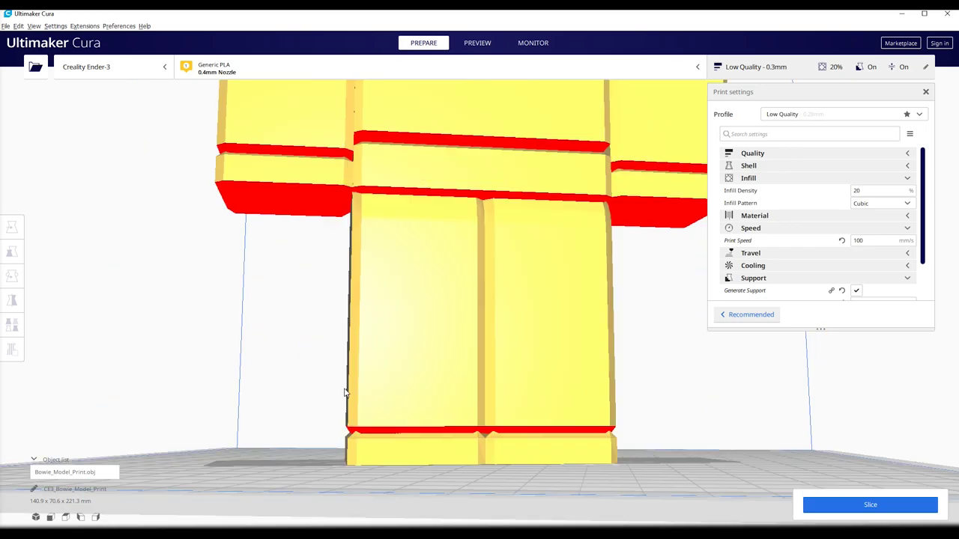
{"action": "right_click_drag", "start_coordinate": [345, 393], "coordinate": [383, 417]}
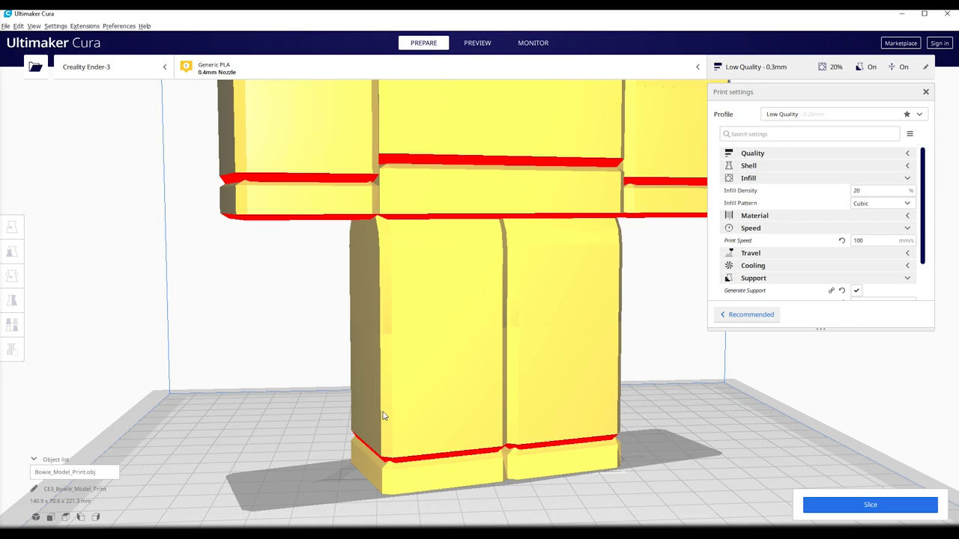
{"action": "scroll", "coordinate": [359, 359], "scroll_direction": "down", "scroll_amount": 5}
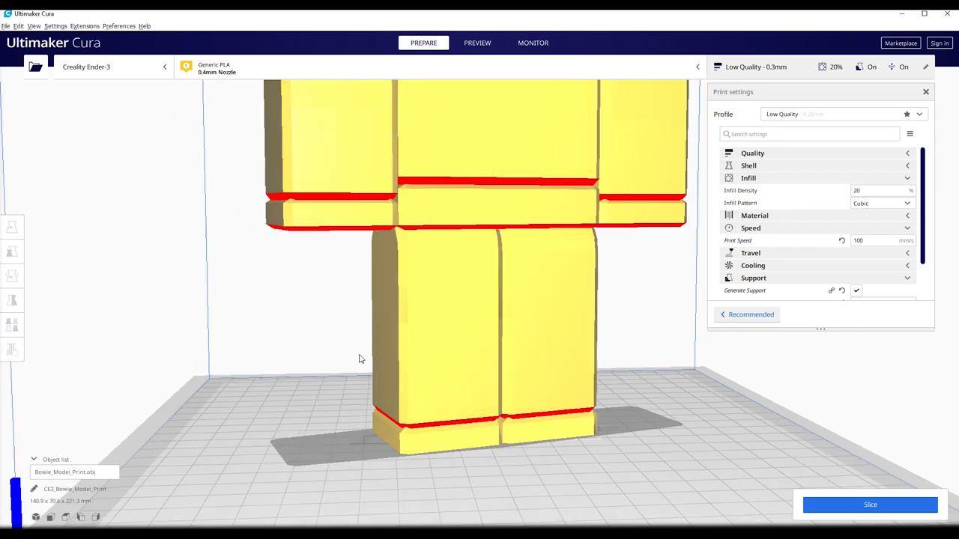
{"action": "scroll", "coordinate": [360, 358], "scroll_direction": "down", "scroll_amount": 2}
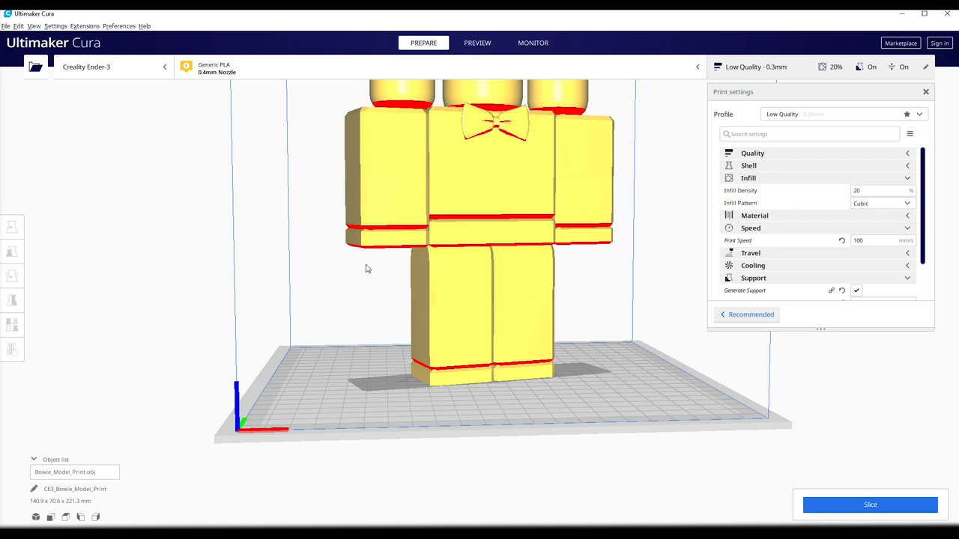
{"action": "scroll", "coordinate": [362, 290], "scroll_direction": "up", "scroll_amount": 1}
{"action": "key", "text": "ctrl+a"}
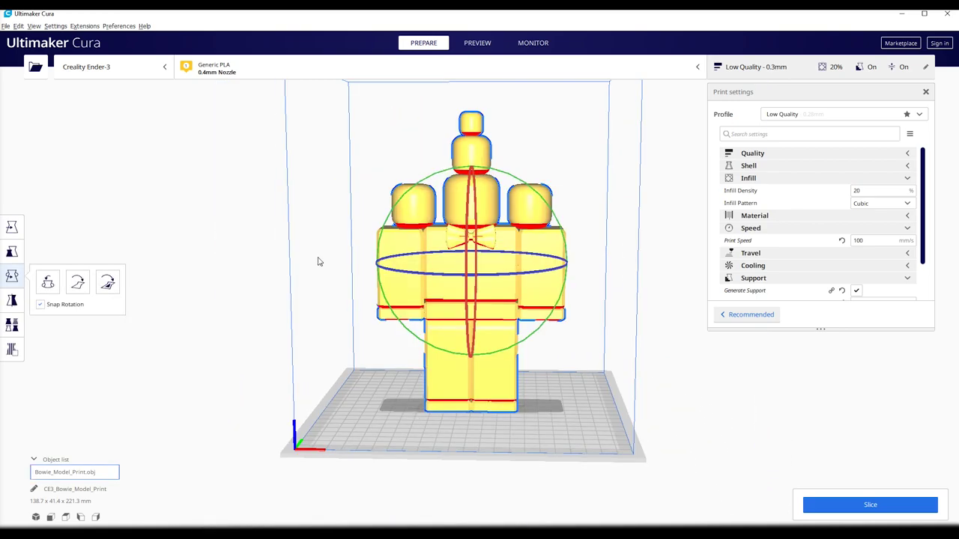
Step: Shrink the avatar with the Scale tool to about 68 mm tall (42.7 x 12.8 x 68.2 mm)
{"action": "left_click", "coordinate": [12, 252]}
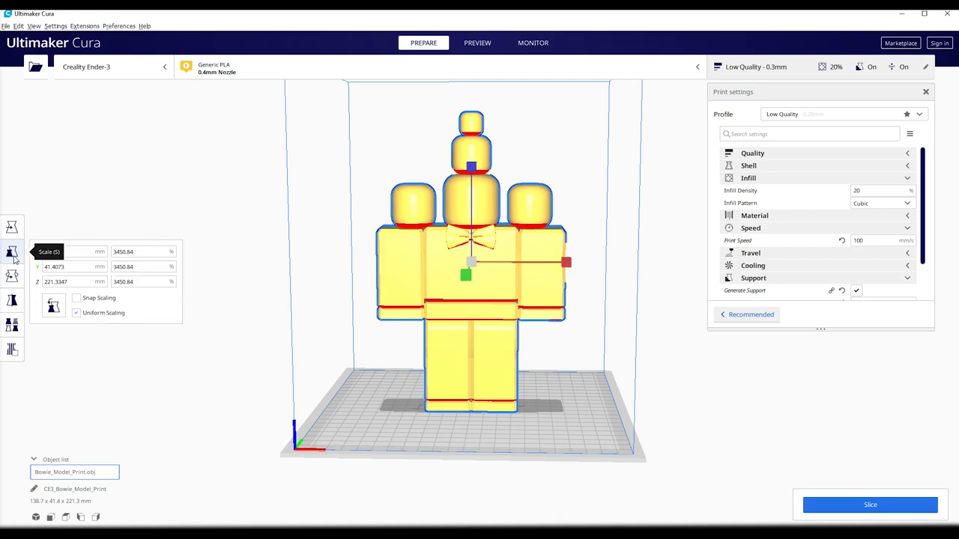
{"action": "left_click_drag", "start_coordinate": [471, 168], "coordinate": [470, 248]}
{"action": "left_click", "coordinate": [604, 390]}
{"action": "scroll", "coordinate": [604, 391], "scroll_direction": "up", "scroll_amount": 5}
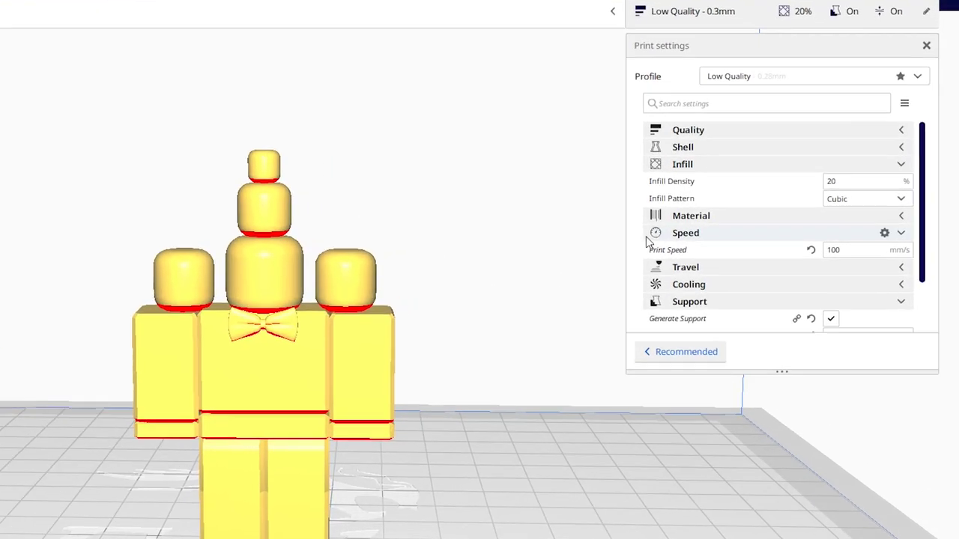
Step: Orbit beneath the avatar to inspect its red overhang areas
{"action": "scroll", "coordinate": [454, 384], "scroll_direction": "down", "scroll_amount": 2}
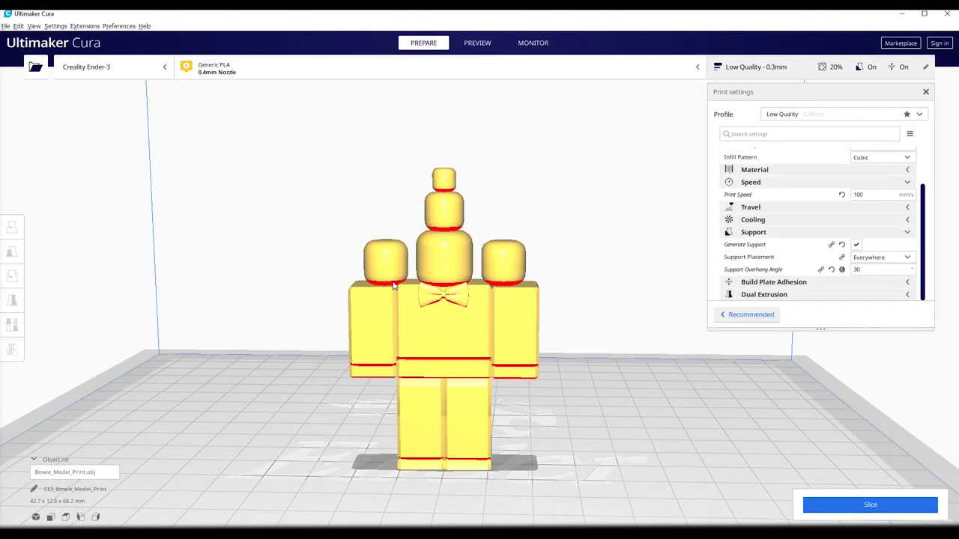
{"action": "middle_click_drag", "start_coordinate": [306, 383], "coordinate": [310, 381]}
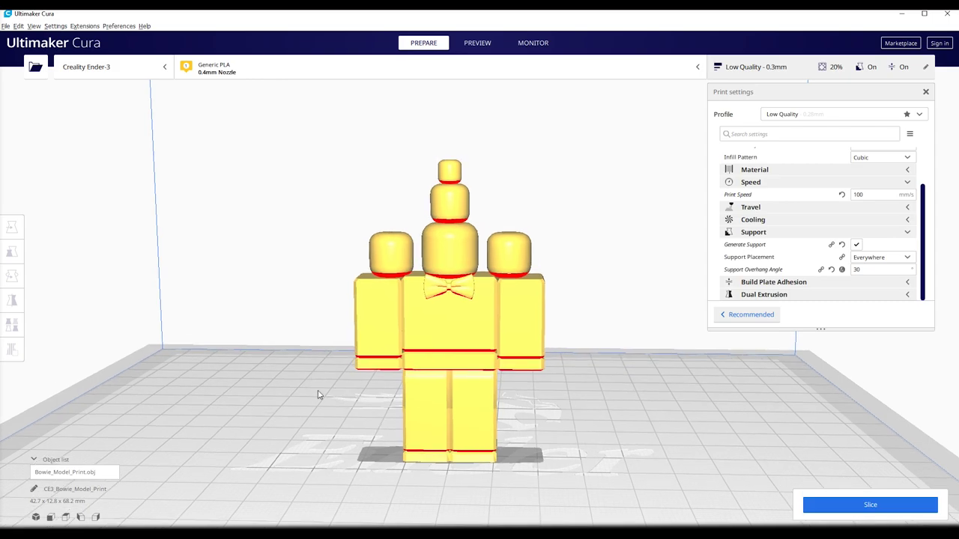
{"action": "right_click_drag", "start_coordinate": [318, 394], "coordinate": [392, 349]}
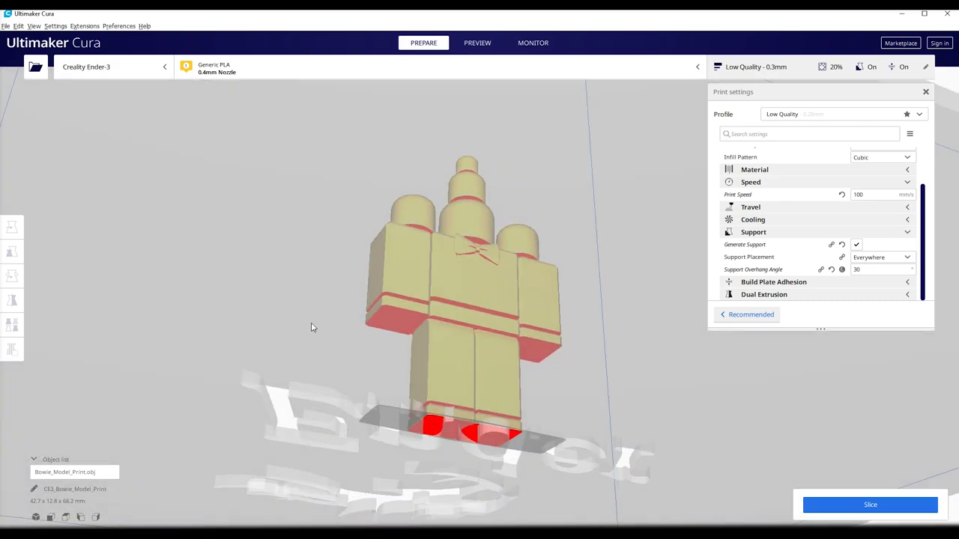
{"action": "right_click_drag", "start_coordinate": [312, 326], "coordinate": [298, 362]}
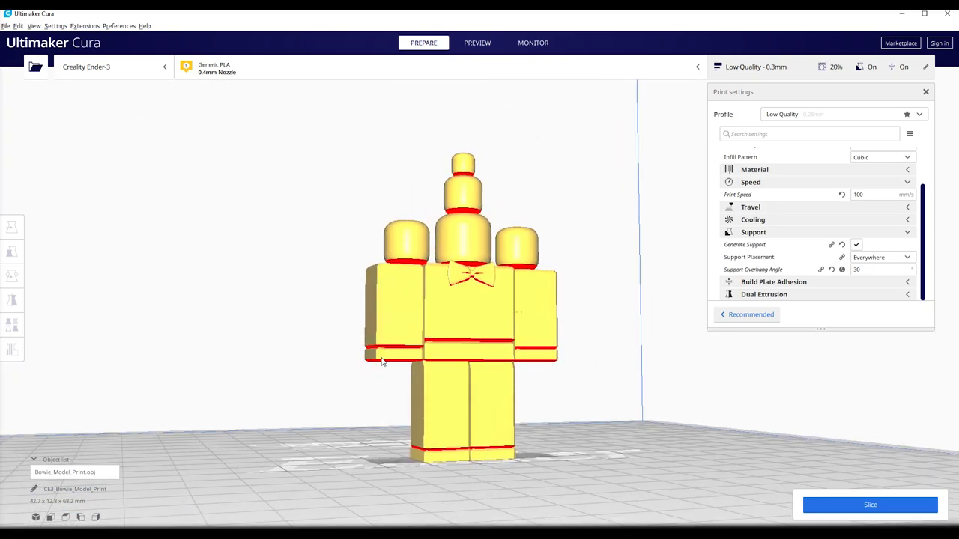
Step: Set Support Overhang Angle to 50° after briefly trying 70°
{"action": "mouse_move", "coordinate": [762, 275]}
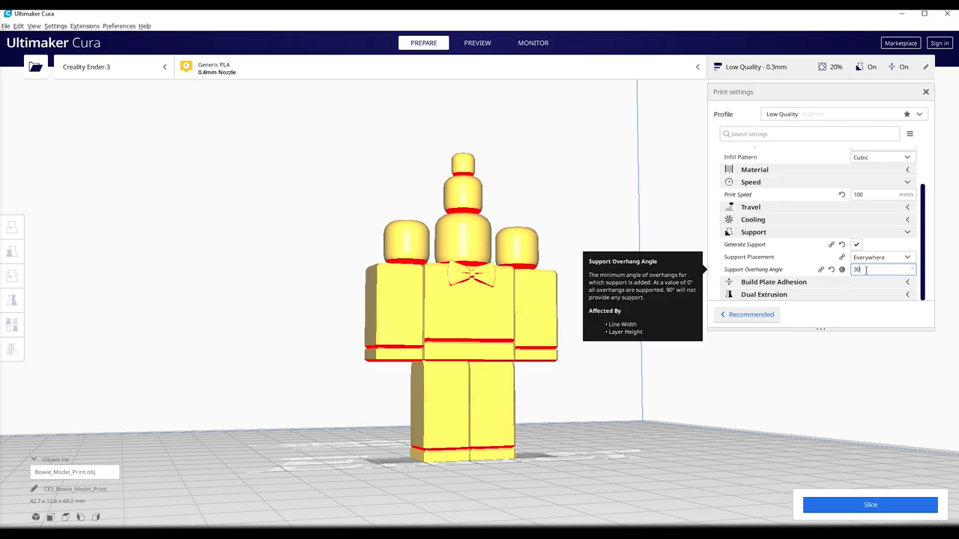
{"action": "key", "text": "BackSpace"}
{"action": "type", "text": "5"}
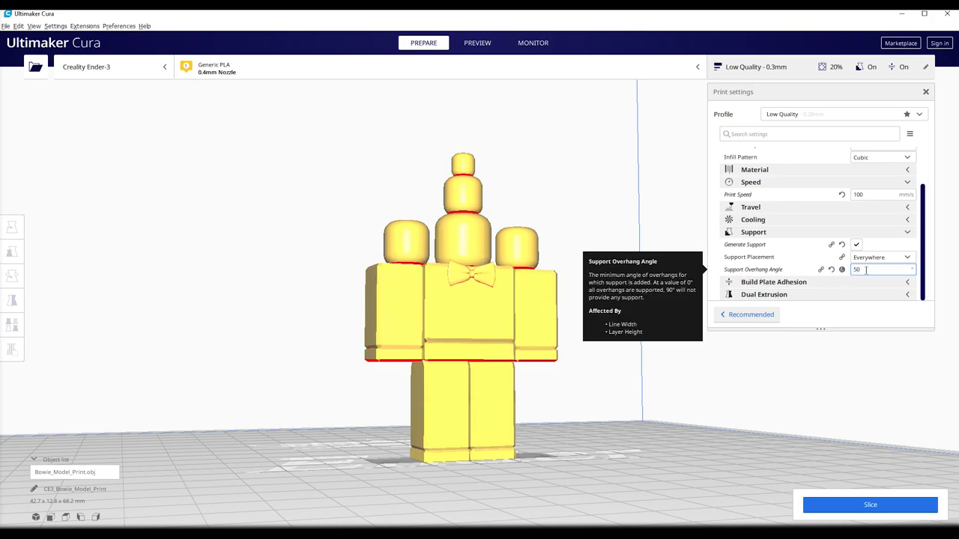
{"action": "key", "text": "BackSpace"}
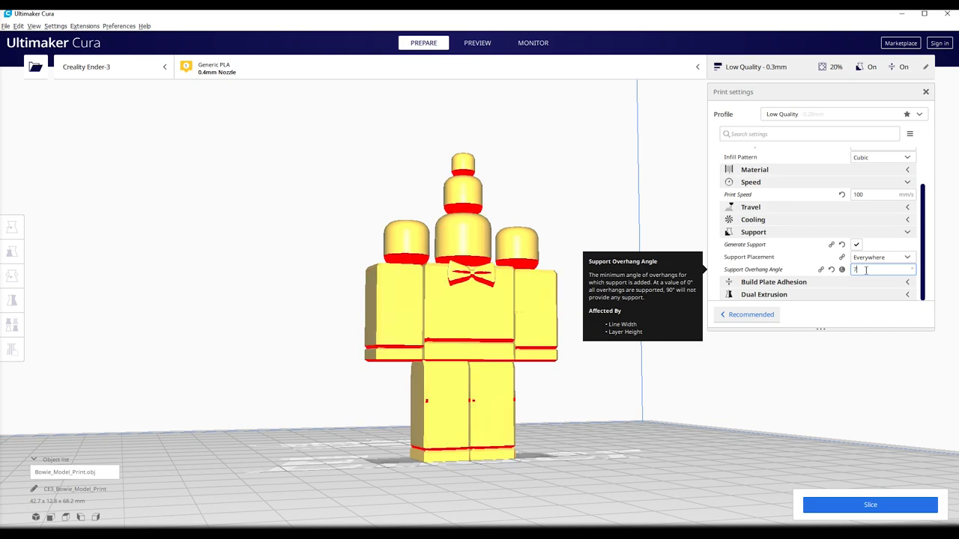
{"action": "type", "text": "7"}
{"action": "key", "text": "BackSpace"}
{"action": "type", "text": "50"}
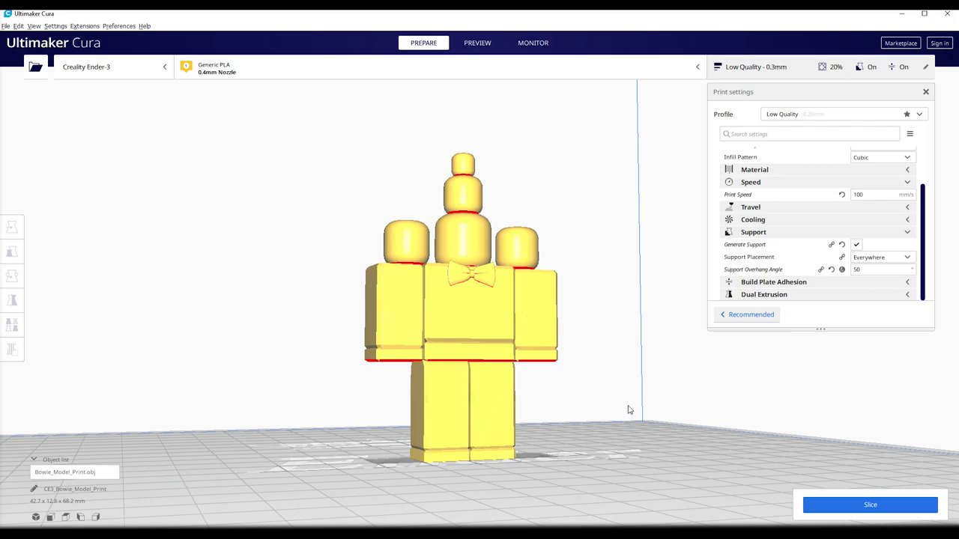
{"action": "right_click_drag", "start_coordinate": [628, 410], "coordinate": [431, 333]}
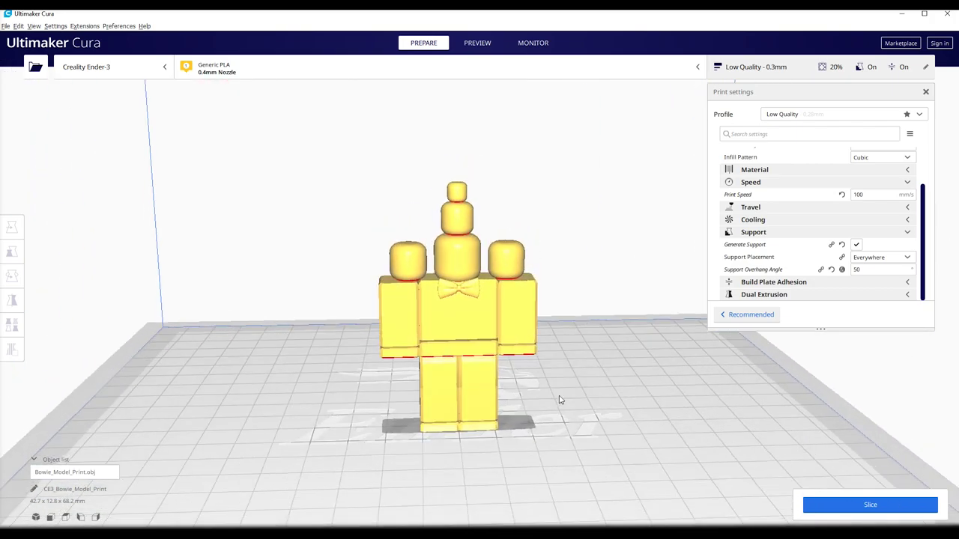
Step: Slice the avatar and view the layer preview: about 20 minutes and 2 g of filament
{"action": "left_click", "coordinate": [824, 506]}
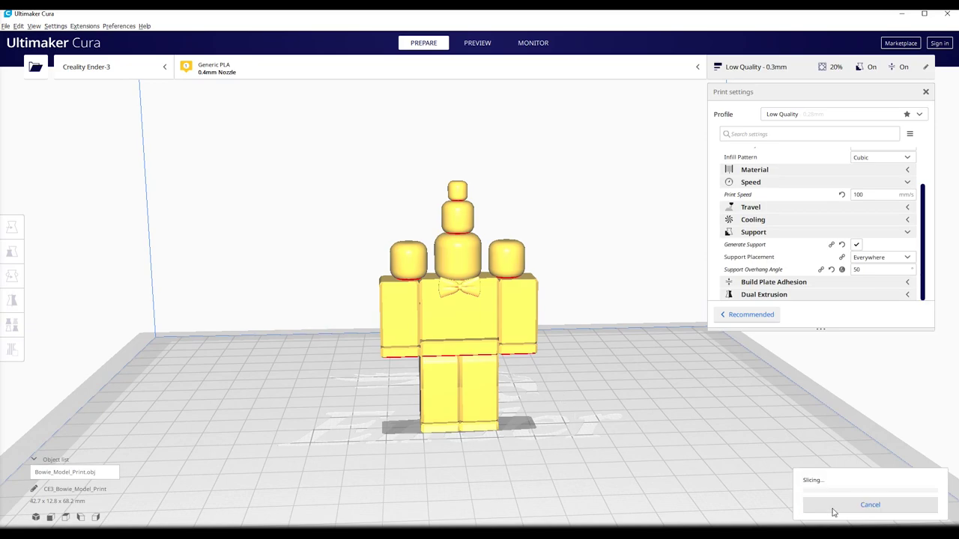
{"action": "left_click", "coordinate": [475, 47]}
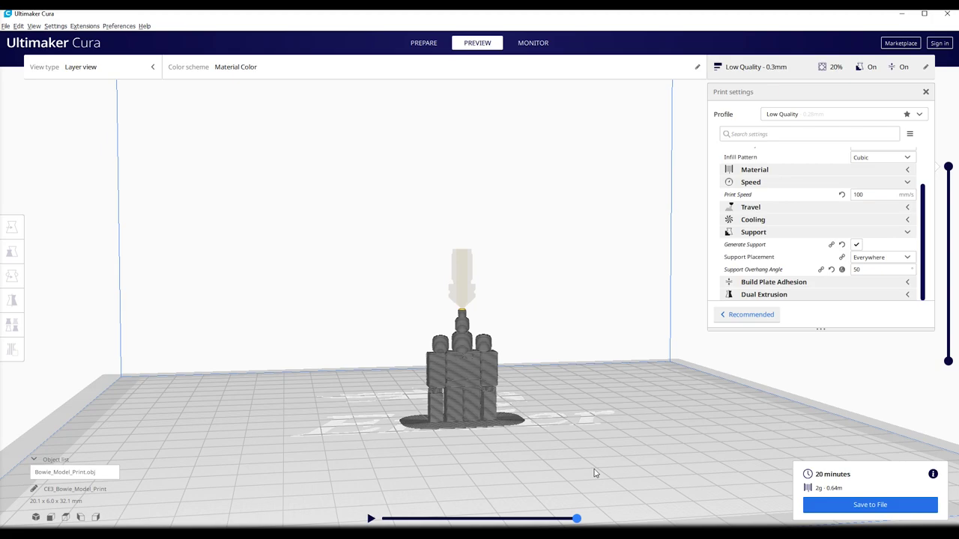
Step: Save the sliced print as Gcode_BowieModel.gcode in Desktop\3Models and dismiss the notice
{"action": "left_click", "coordinate": [909, 505]}
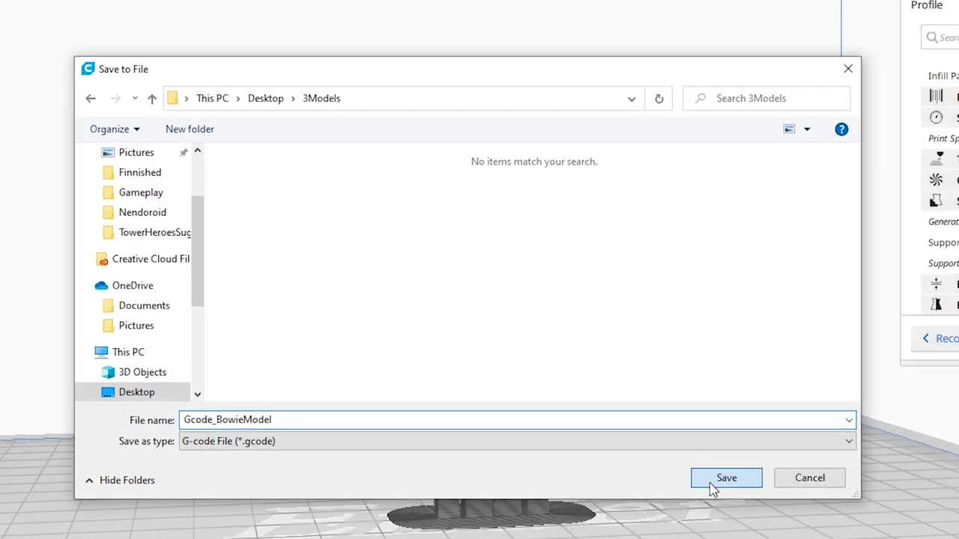
{"action": "left_click", "coordinate": [760, 506]}
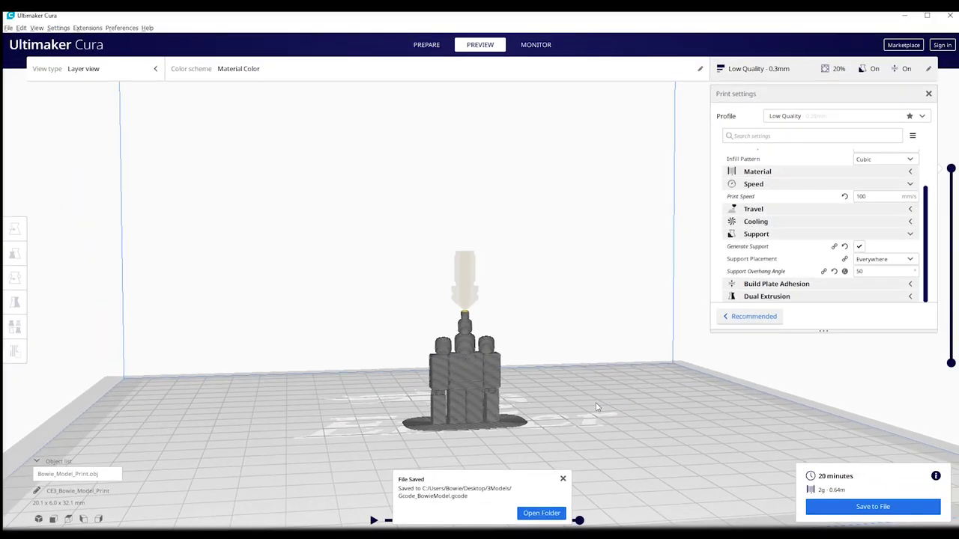
{"action": "left_click", "coordinate": [562, 479]}
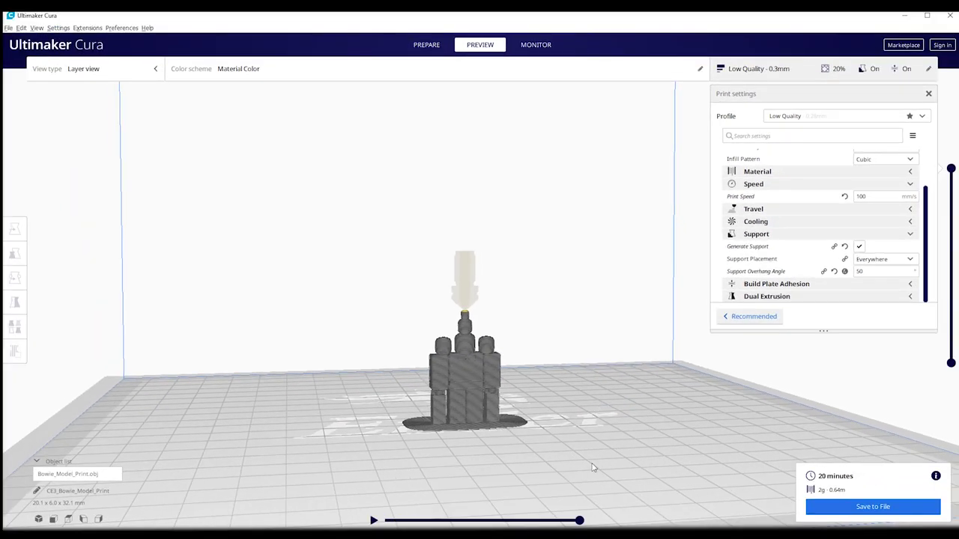